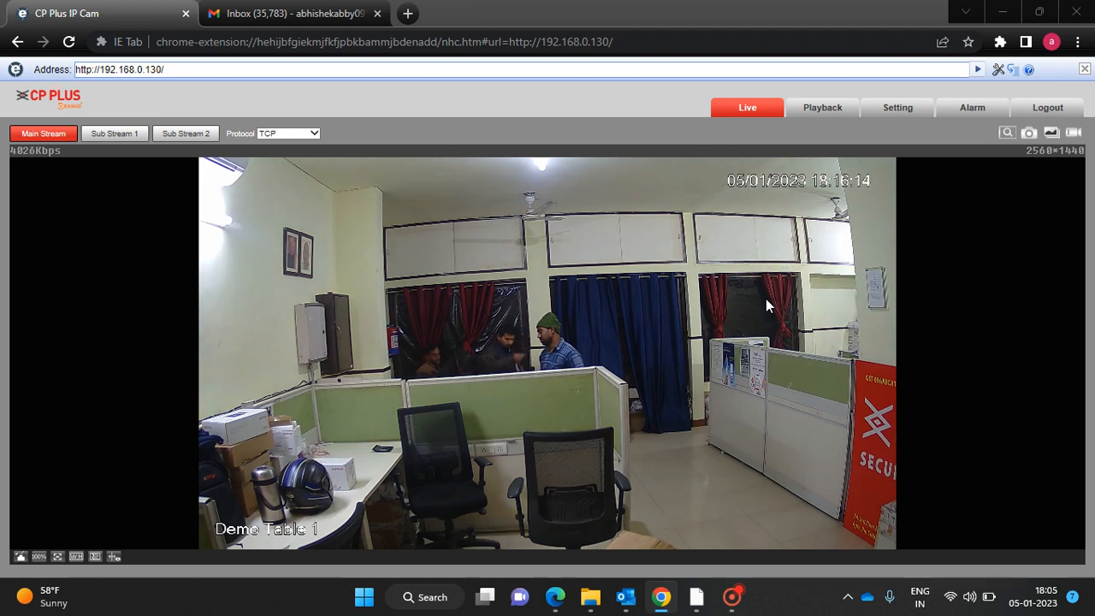
Switch from the live camera view to the Setting tab.
click(883, 111)
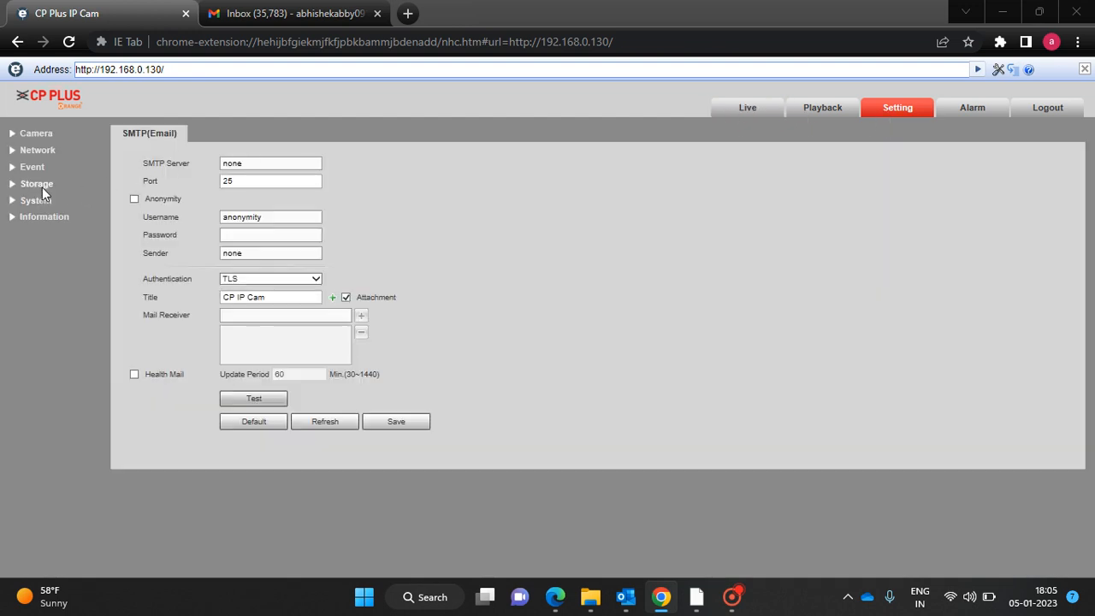
Go to the Event > Smart Plan > IVS rule configuration page.
click(39, 169)
click(48, 201)
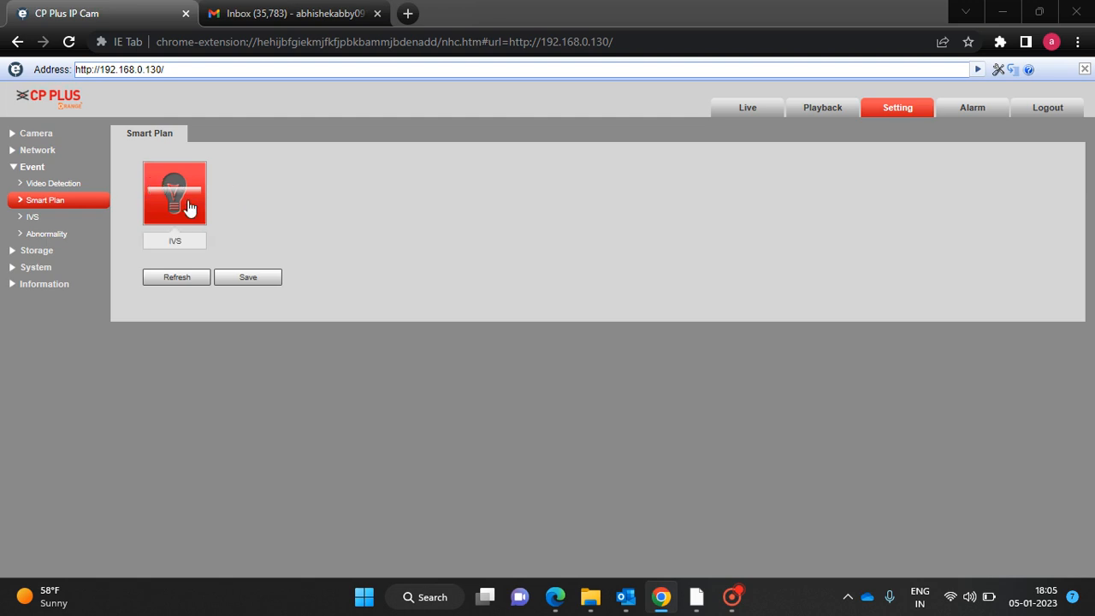
click(86, 221)
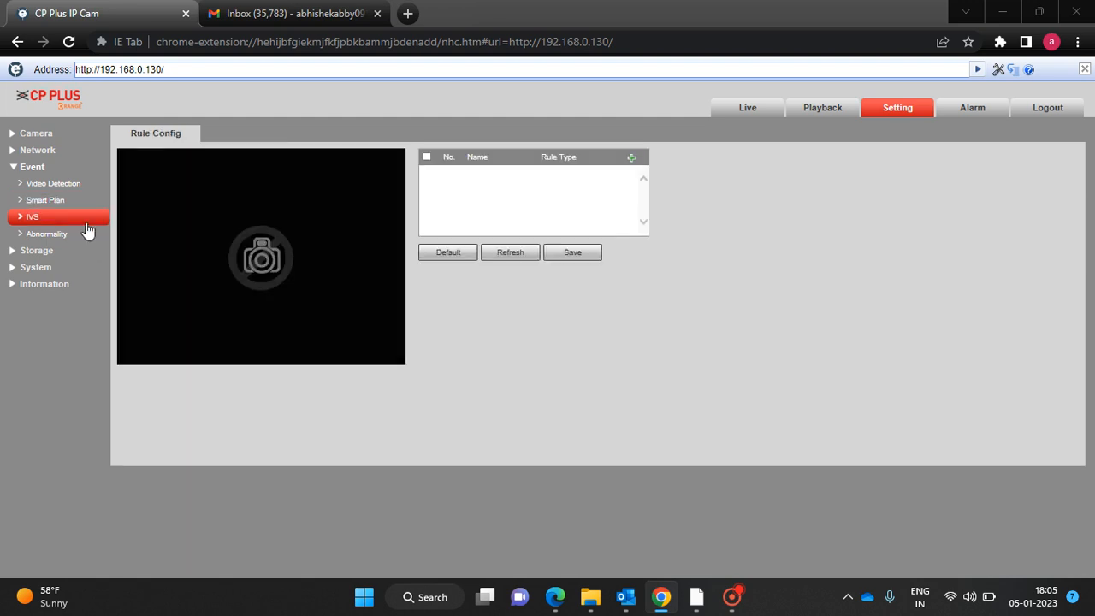
Add a new rule, Rule1, and set its rule type to Intrusion.
click(630, 159)
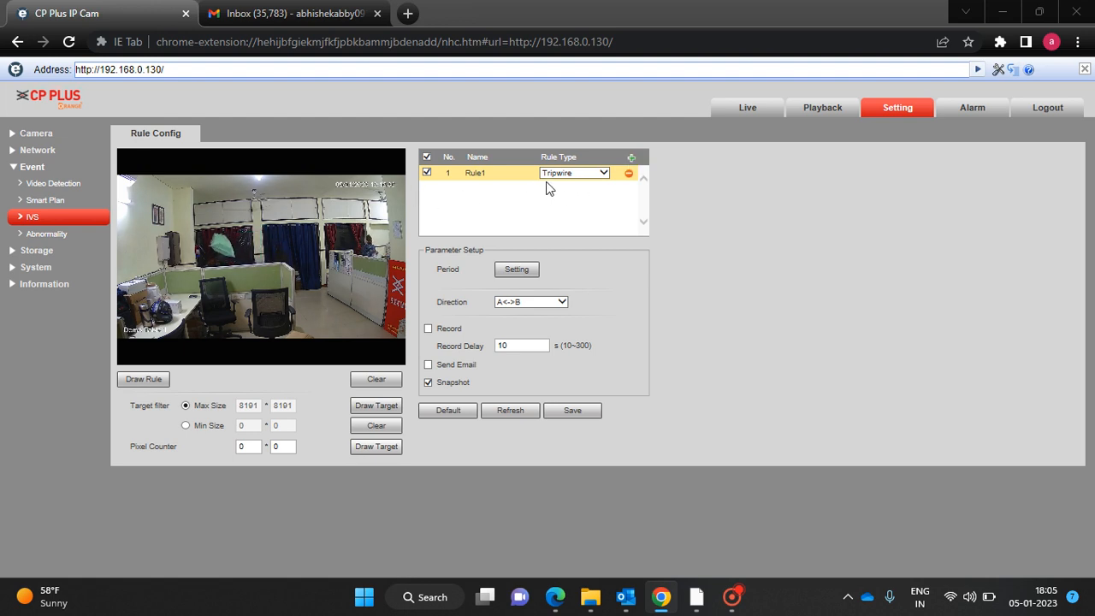
click(597, 174)
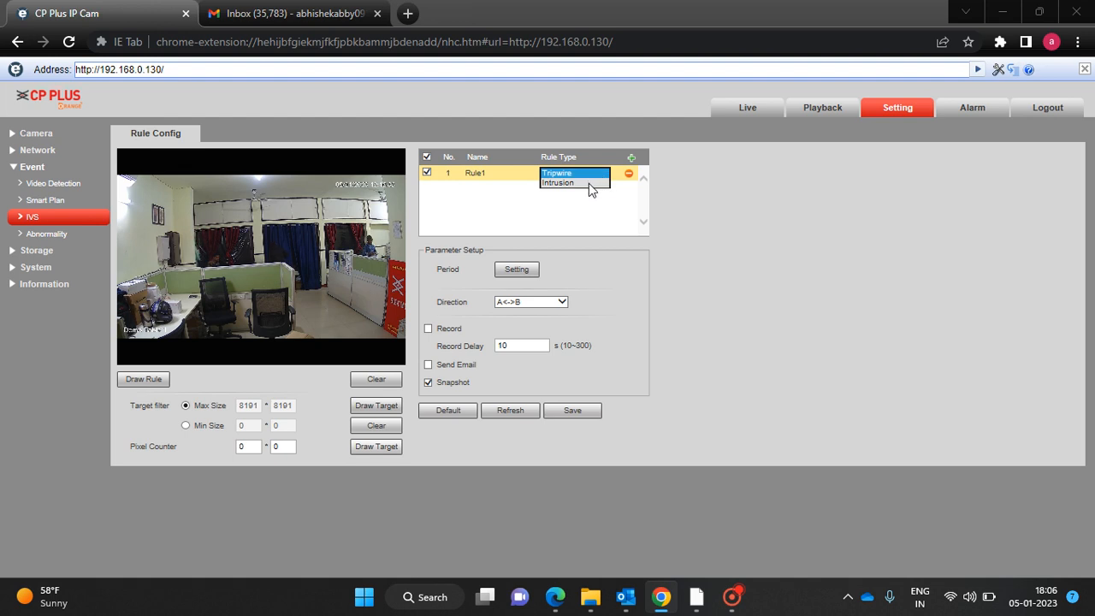
click(588, 183)
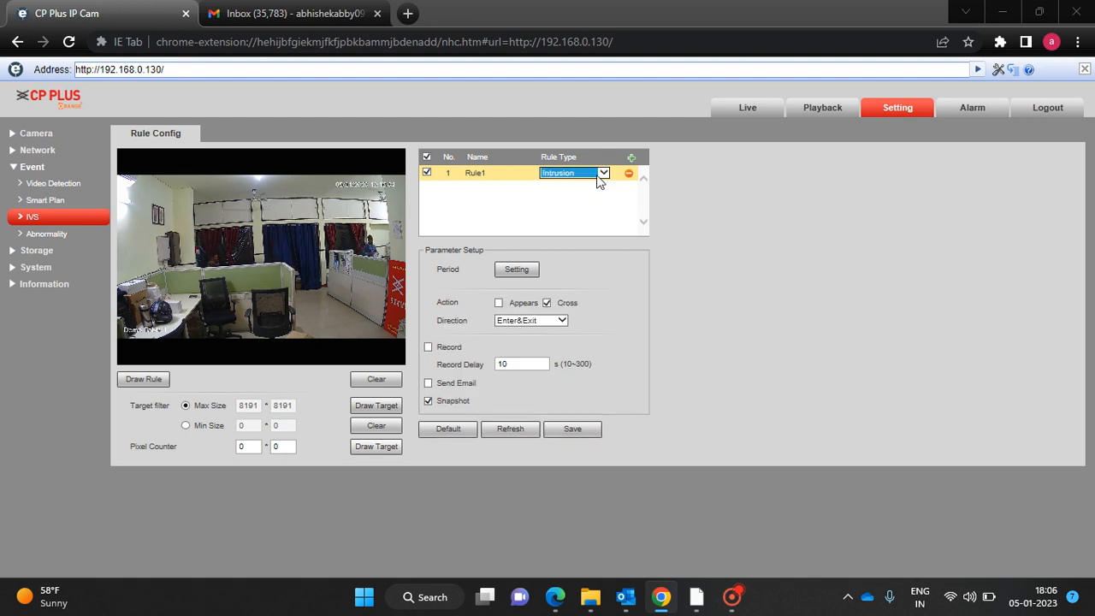
Draw Rule1's rectangular zone around the doorway and blue curtains, then bring up its schedule.
click(151, 381)
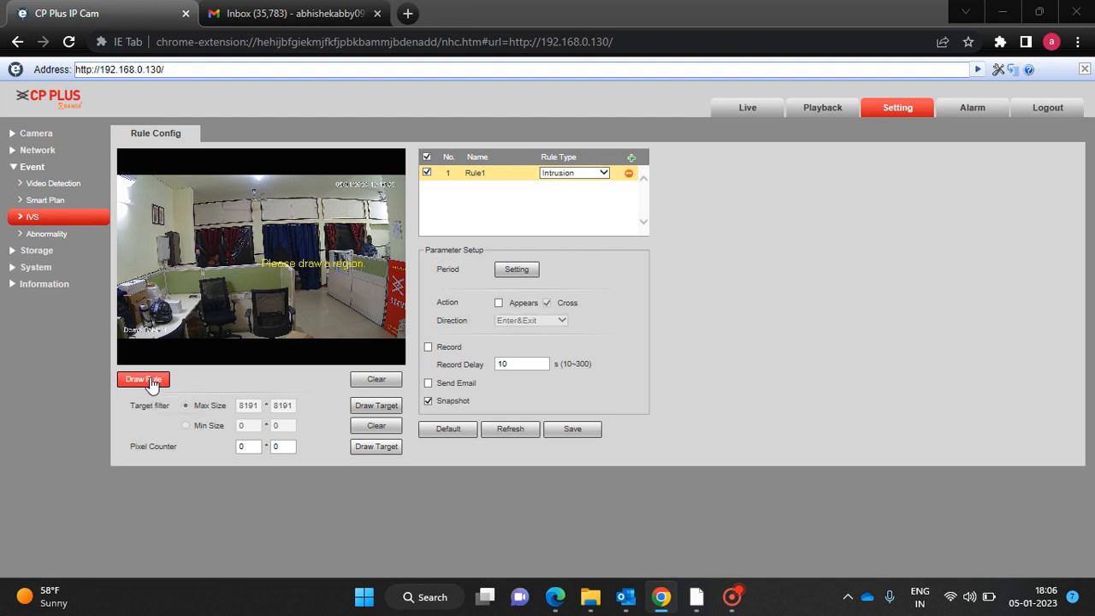
click(255, 231)
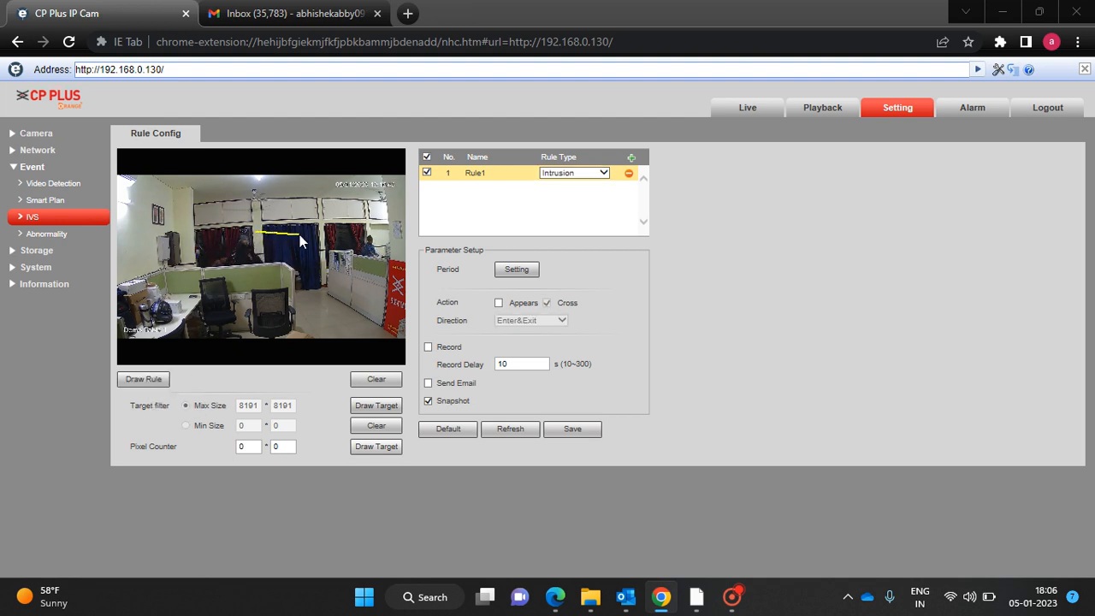
click(346, 230)
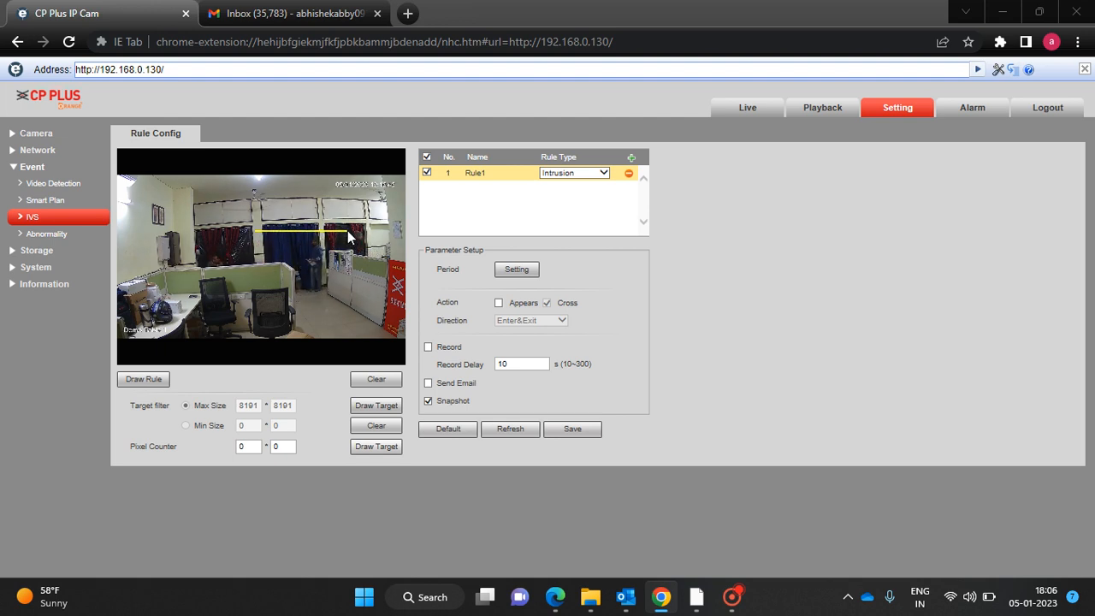
click(347, 315)
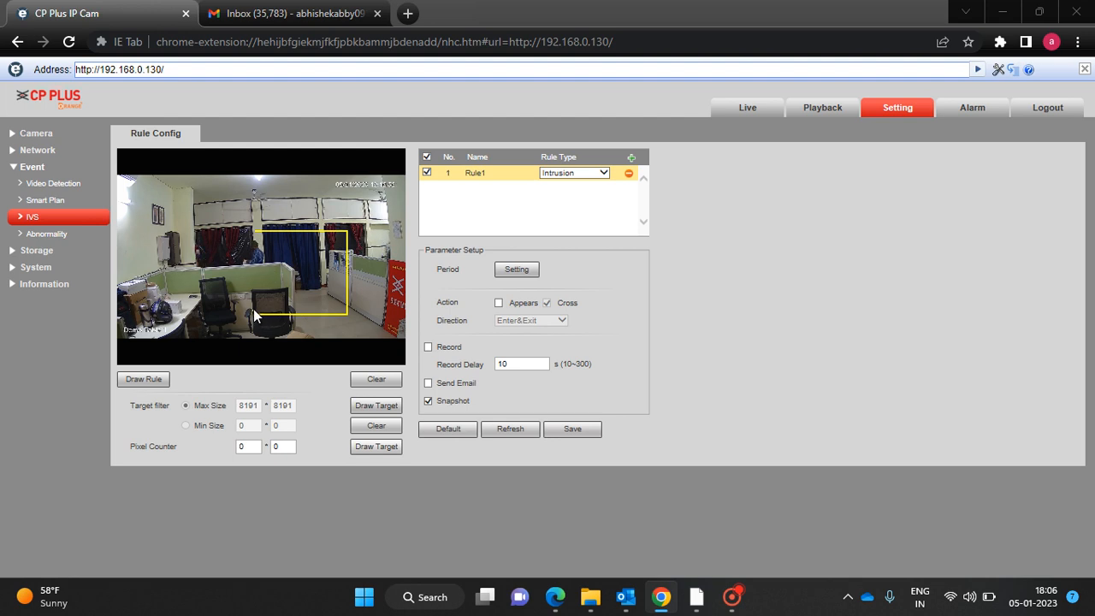
right_click(256, 237)
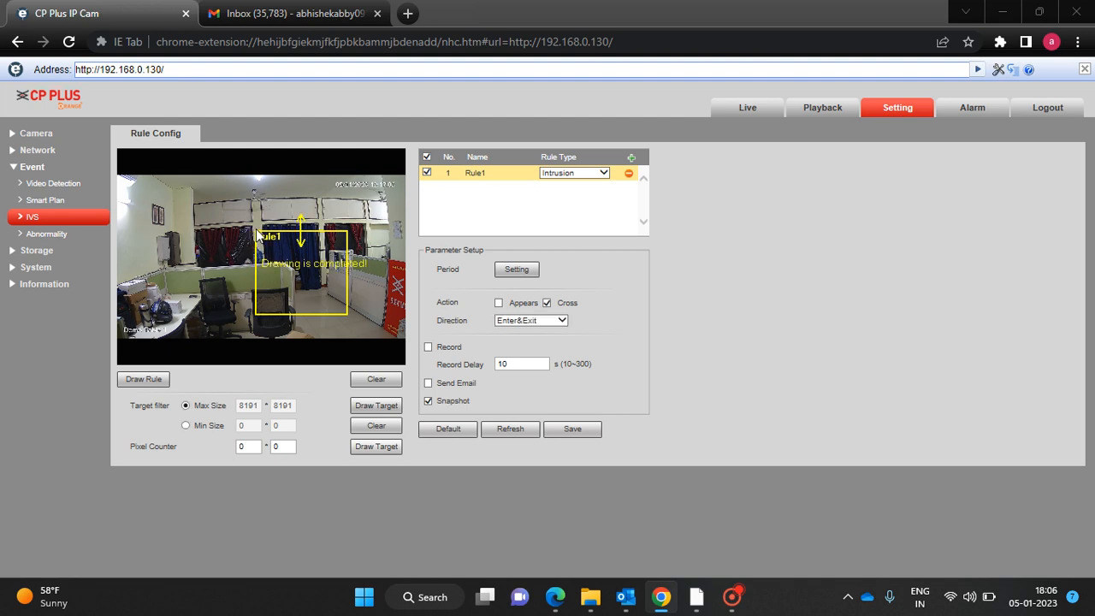
click(517, 269)
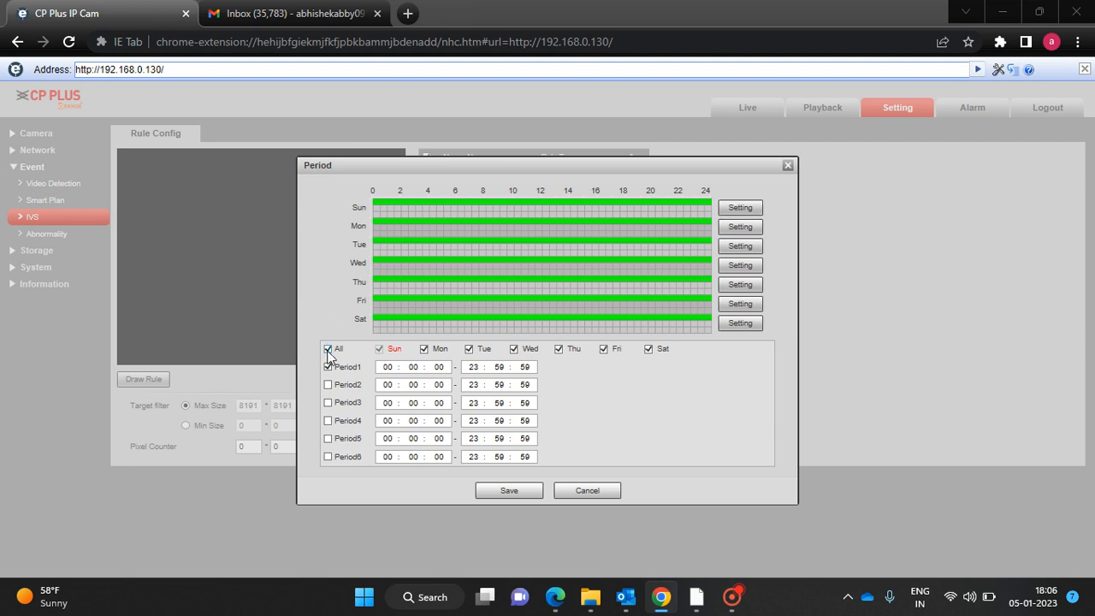
Keep the all-week 00:00:00–23:59:59 schedule, set direction Enter&Exit, and enable Record.
click(517, 492)
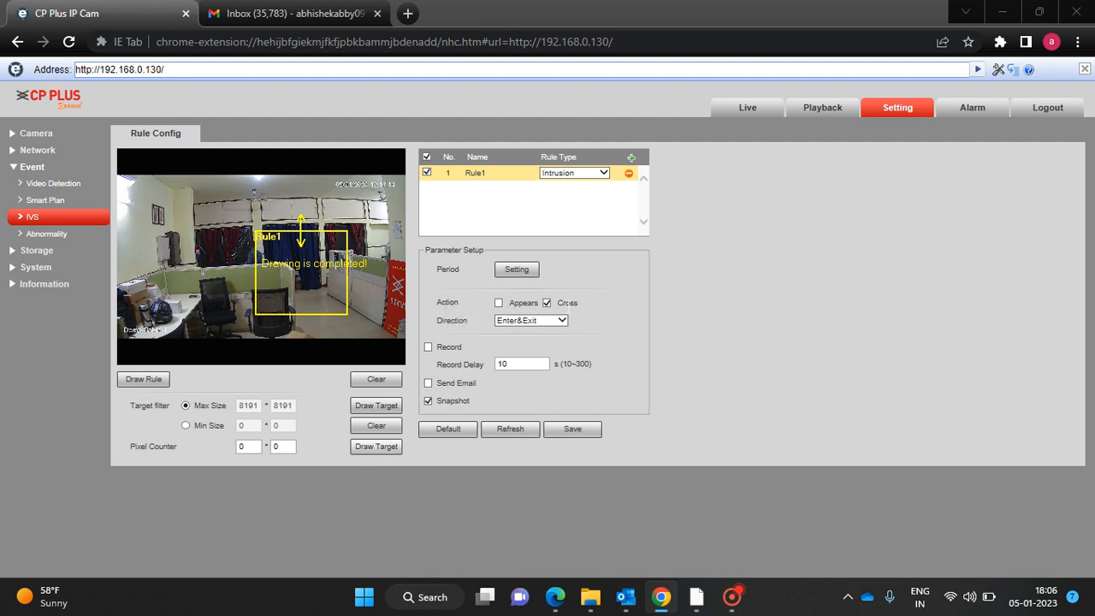
click(524, 321)
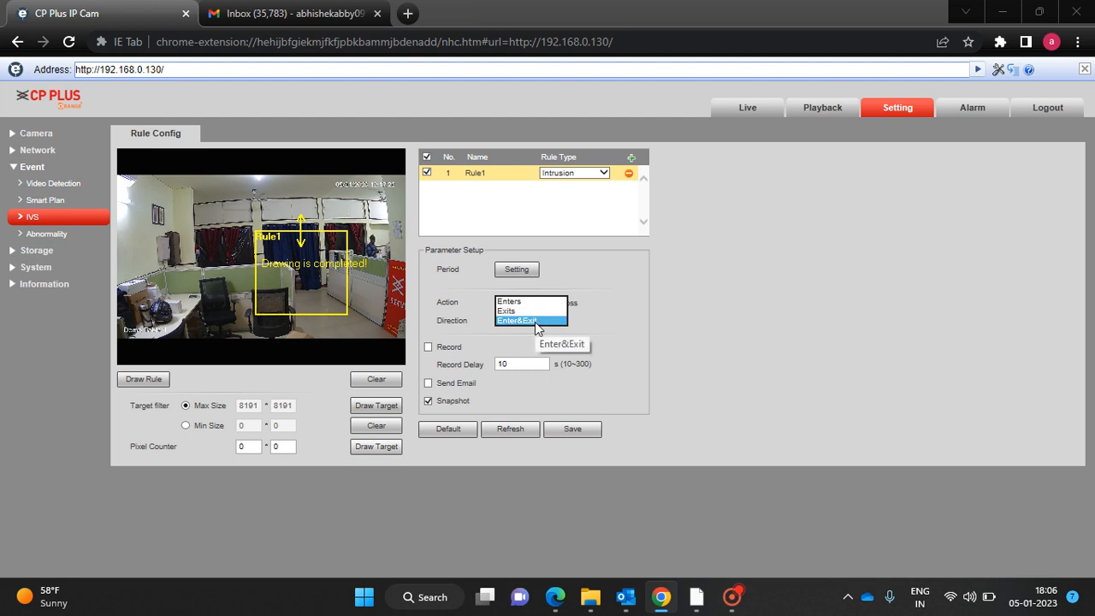
click(535, 322)
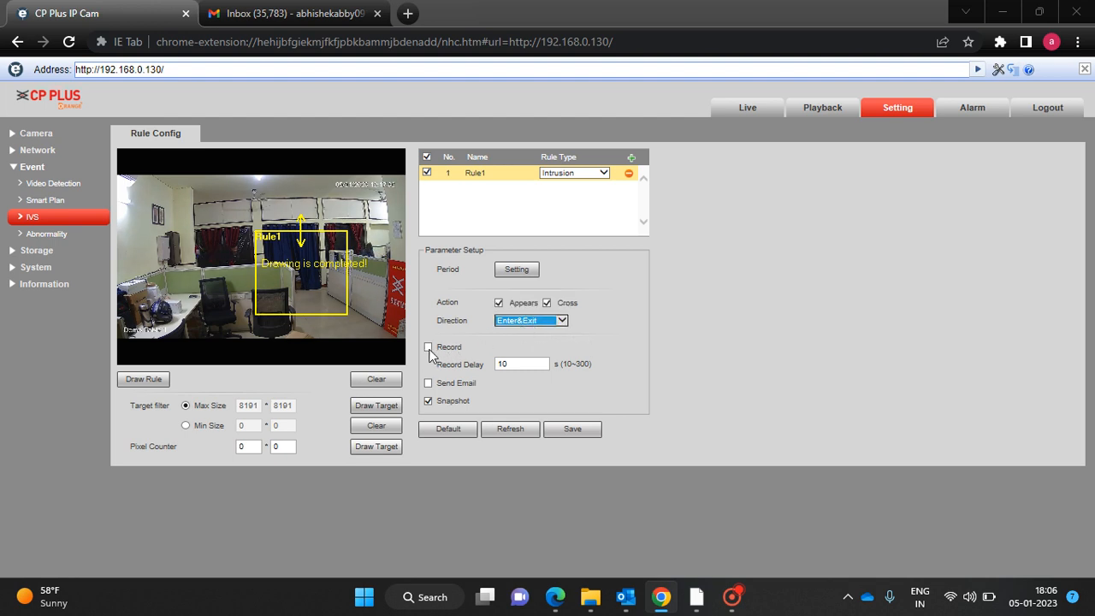
click(428, 349)
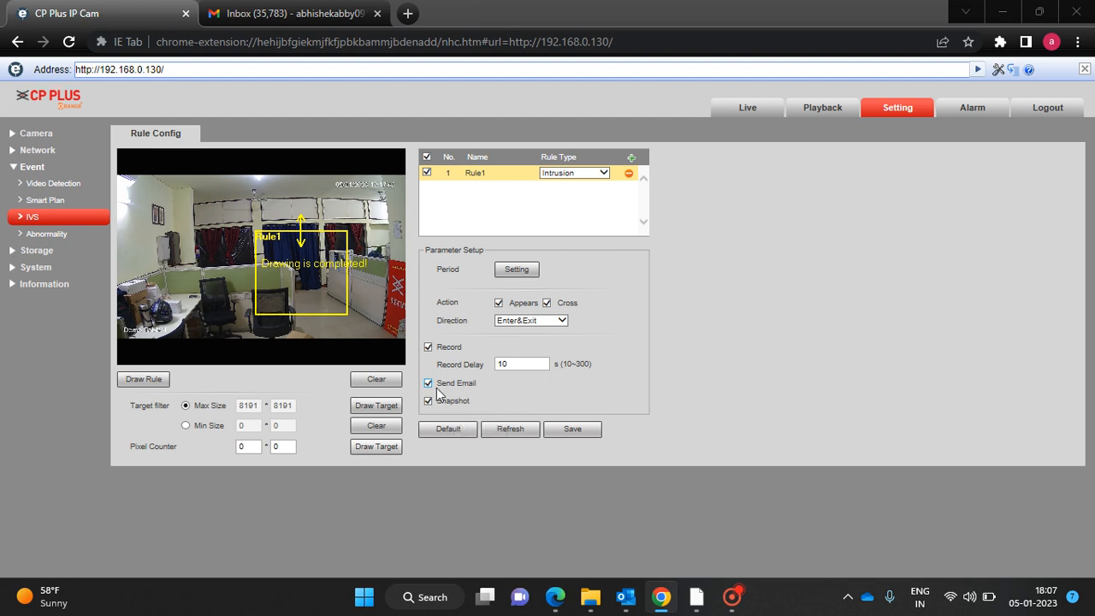
Save and refresh the Intrusion rule, check the Alarm tab, then save the rule again.
click(573, 433)
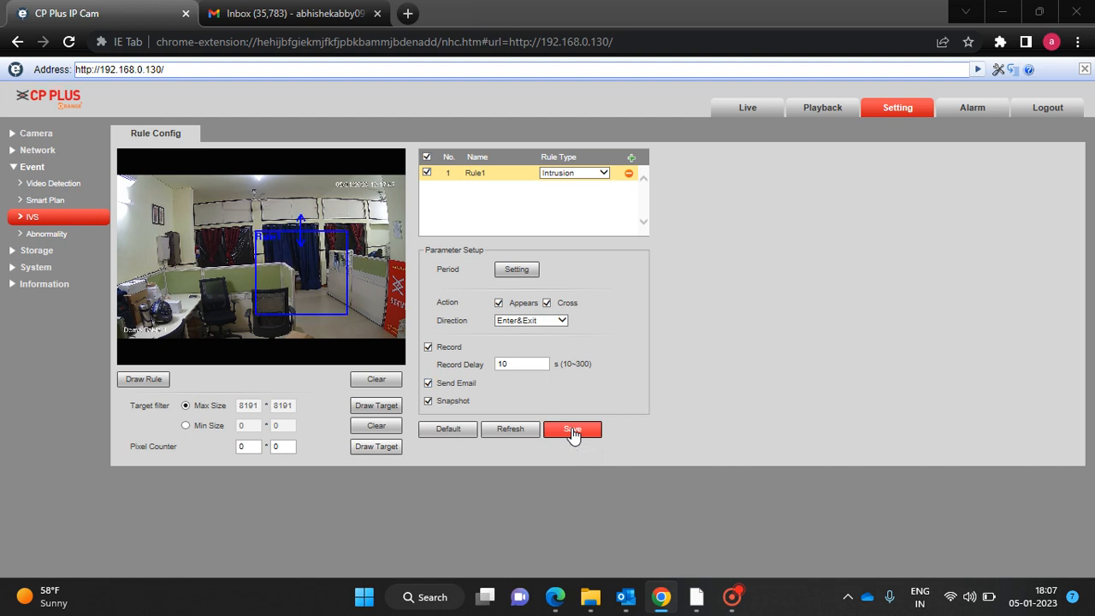
click(526, 433)
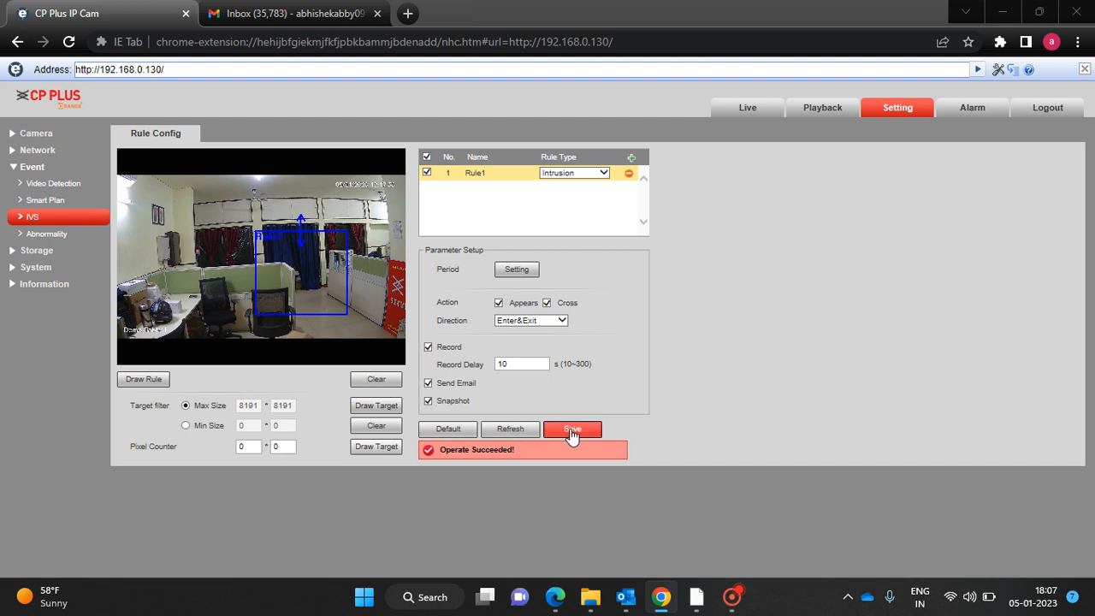
click(970, 110)
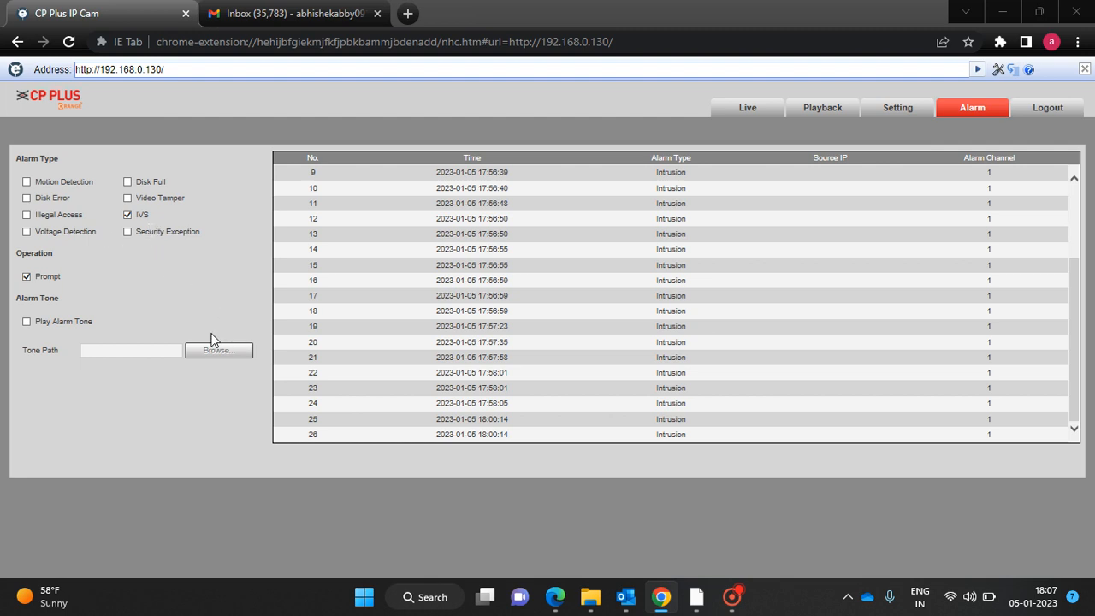
click(894, 112)
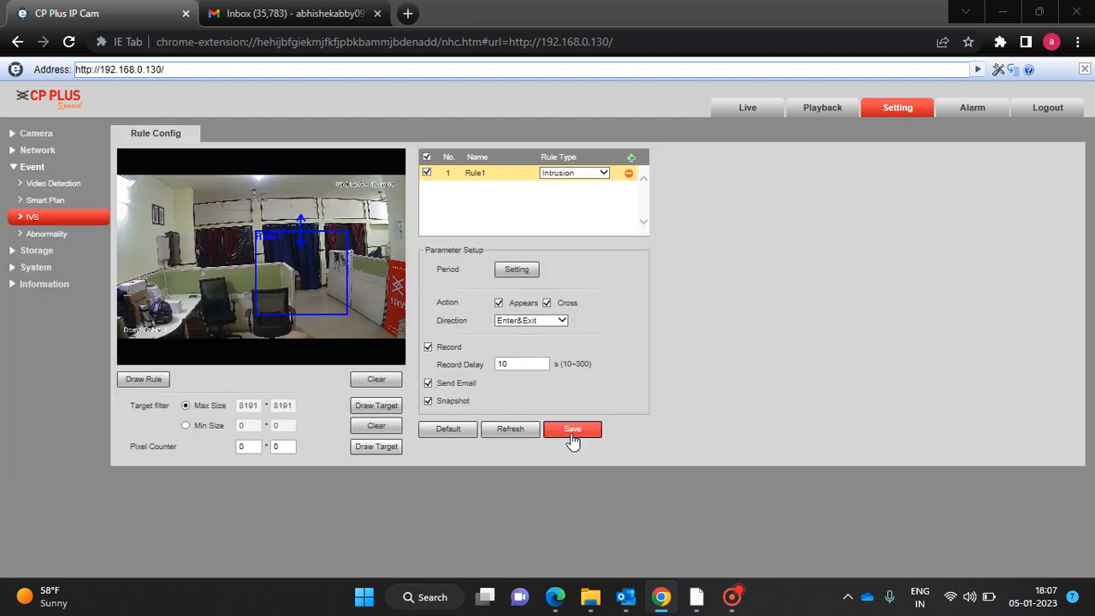
click(572, 429)
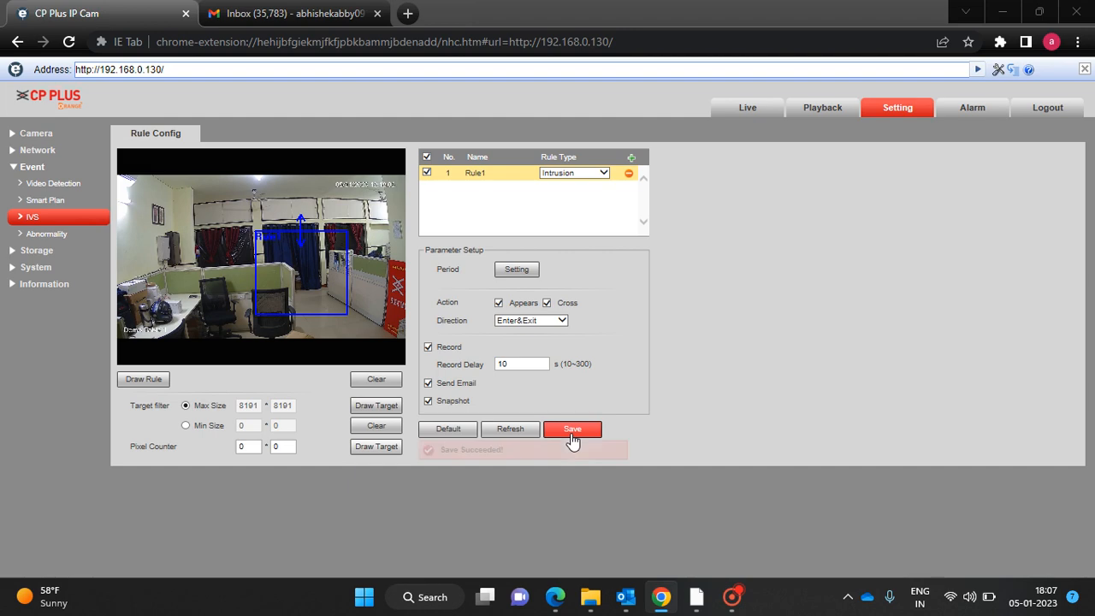
Show the Live view with Rule1's intrusion zone overlaid on the doorway.
click(728, 112)
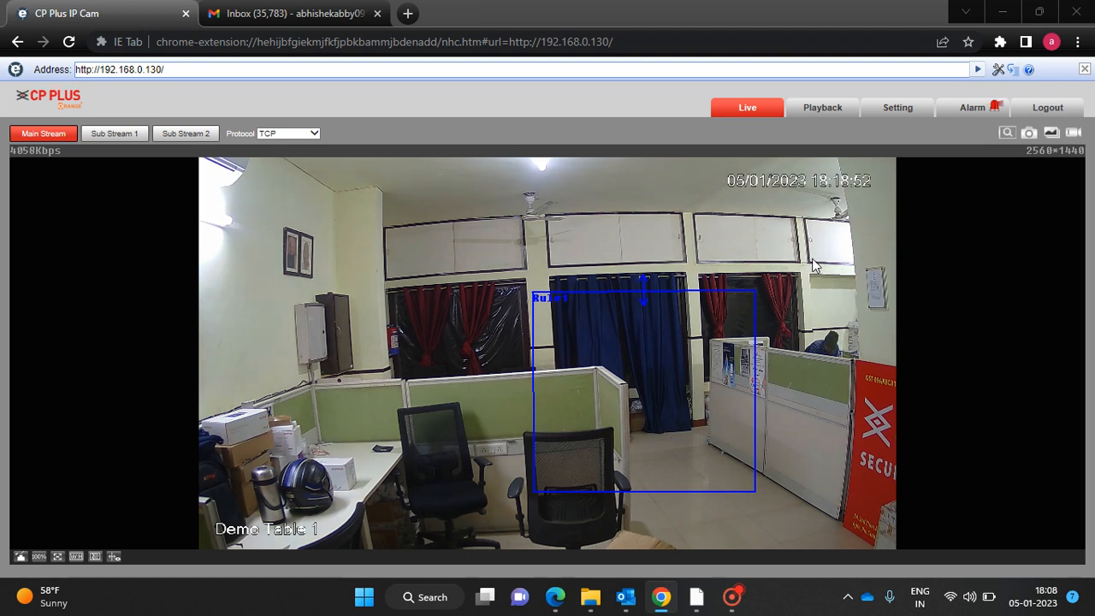
click(976, 114)
scroll(842, 252, down, 3)
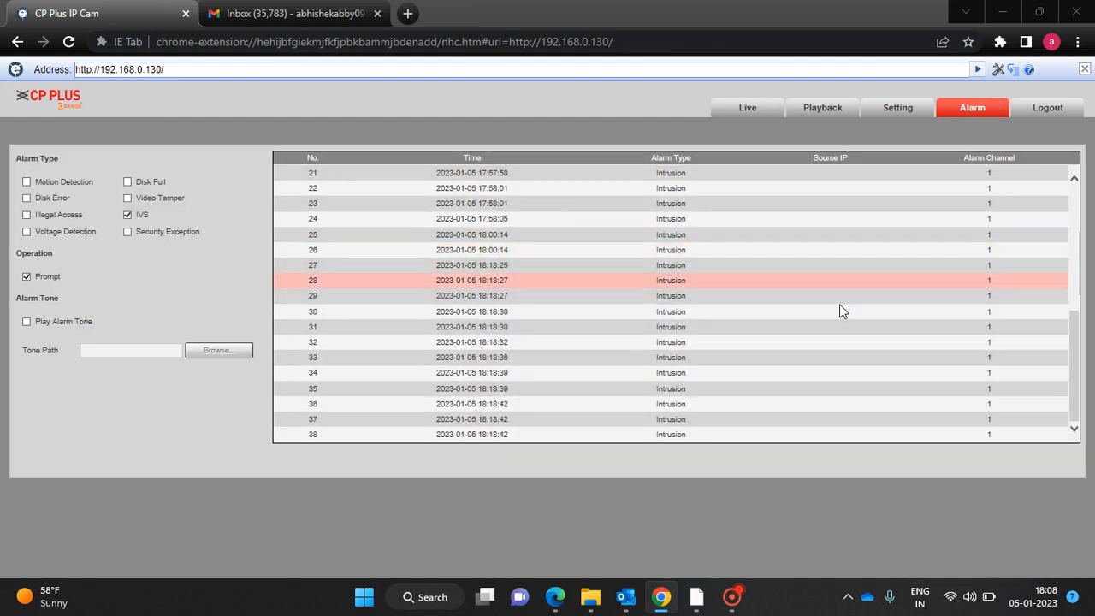
click(513, 390)
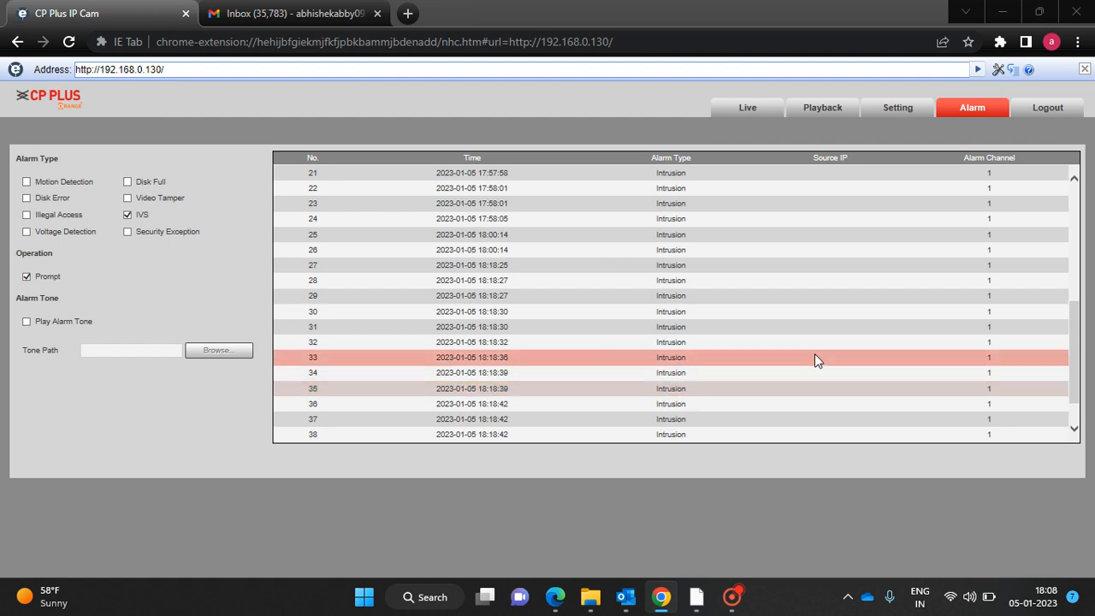
click(905, 109)
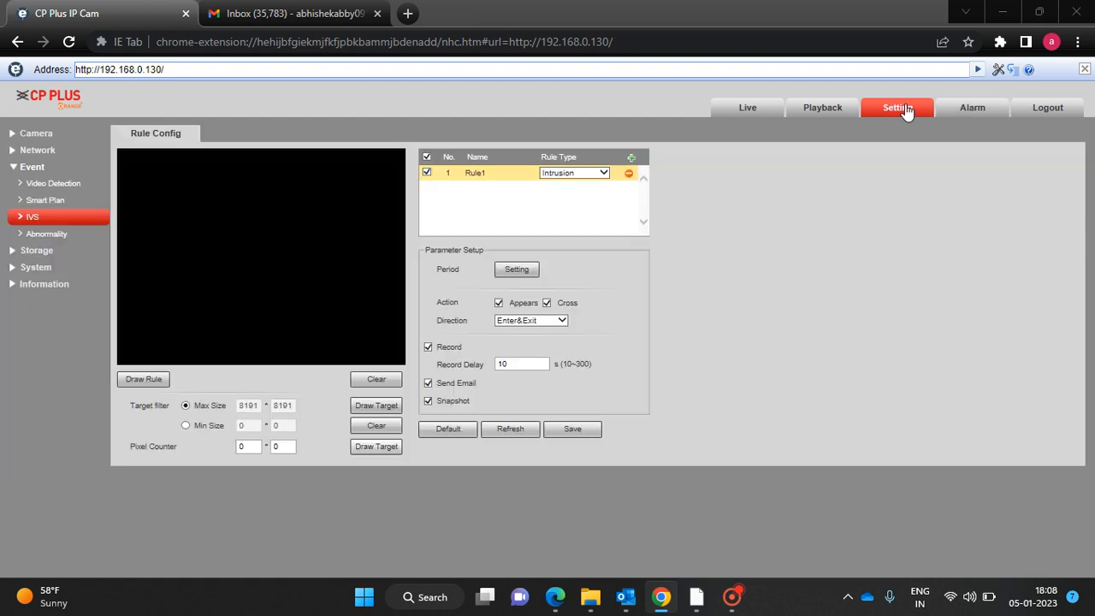
click(746, 109)
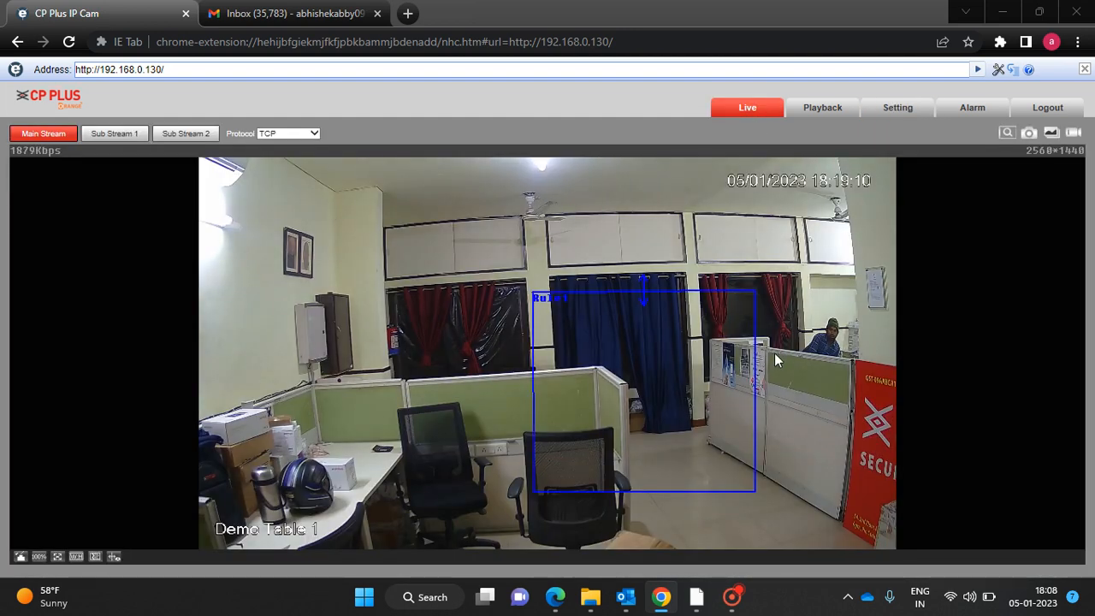
click(296, 10)
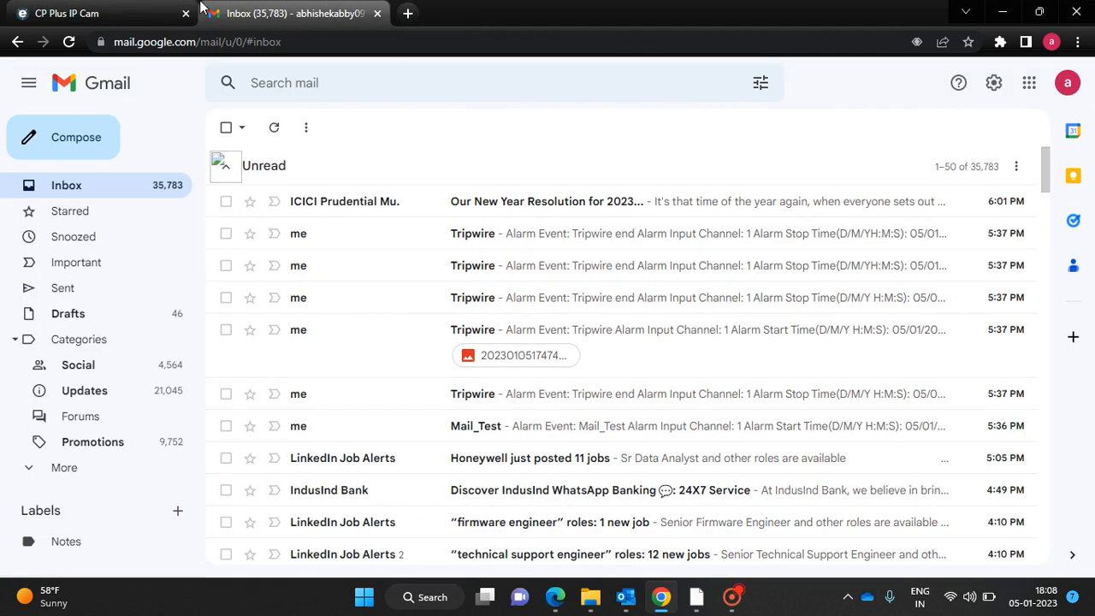
click(158, 13)
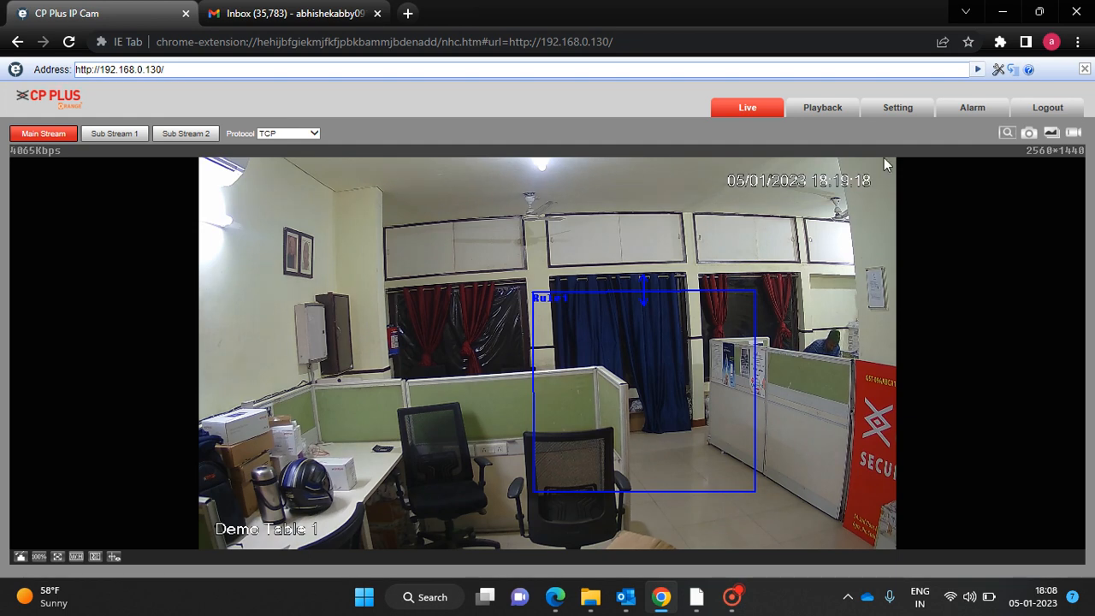
click(896, 120)
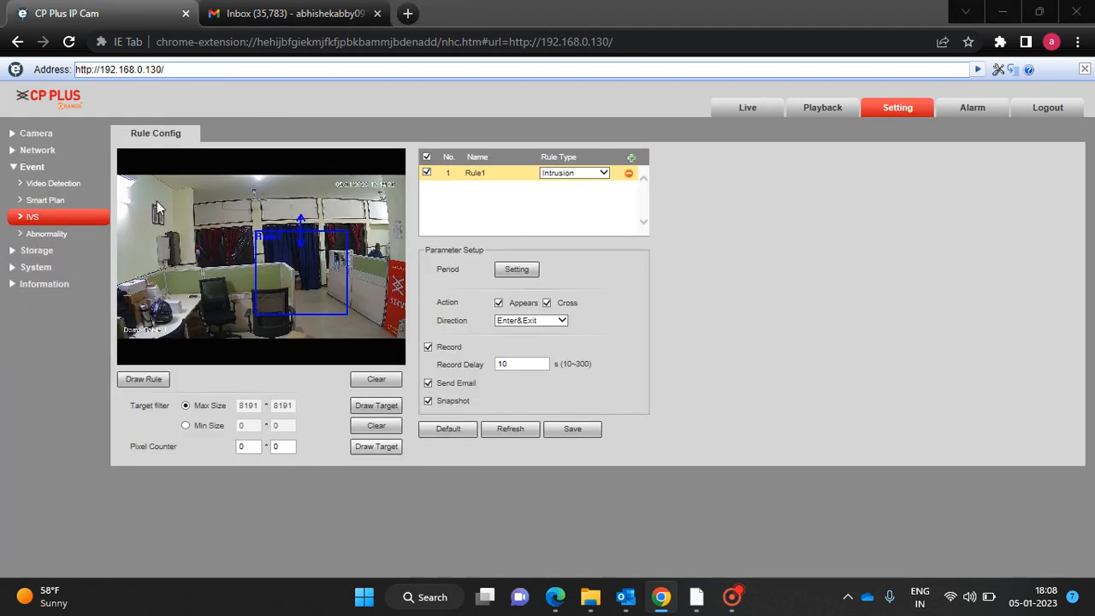
In Network > SMTP(Email), set the server to smtp.gmail.com and port 465.
click(34, 170)
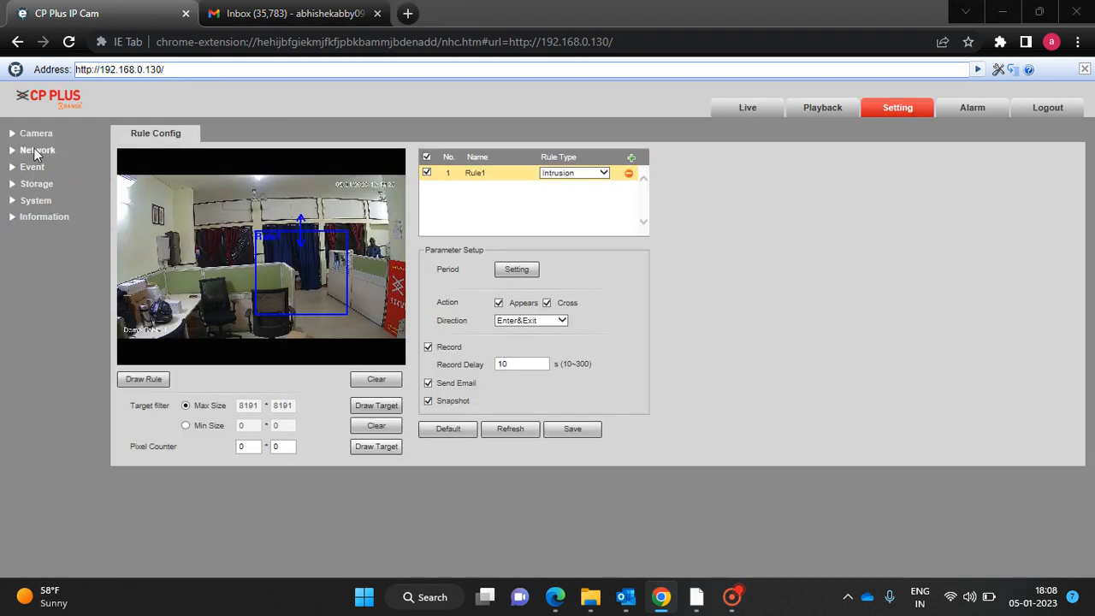
click(40, 151)
click(63, 235)
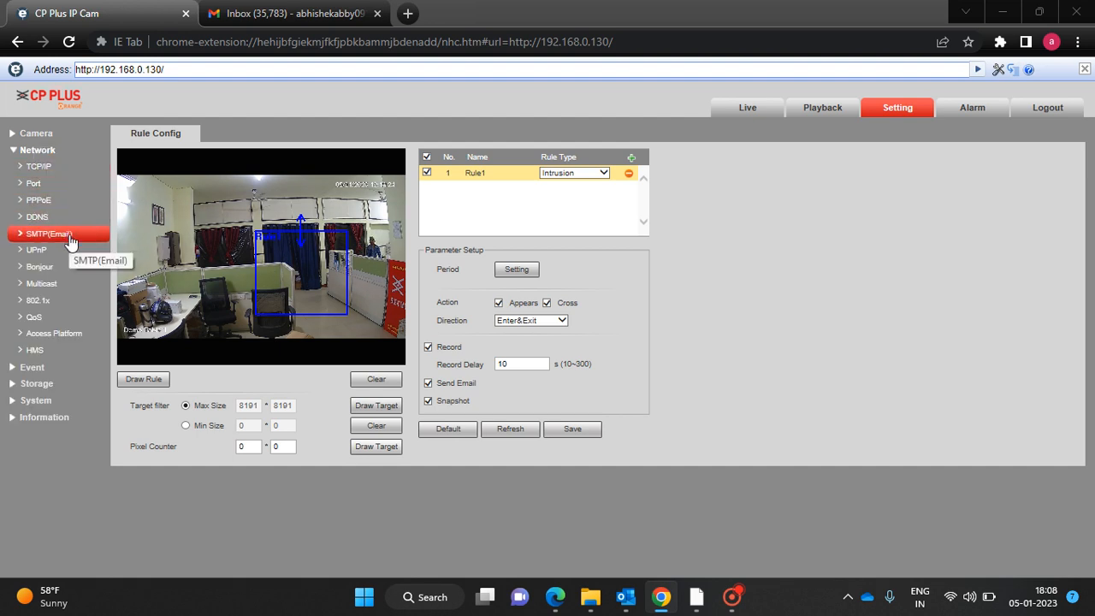
click(266, 169)
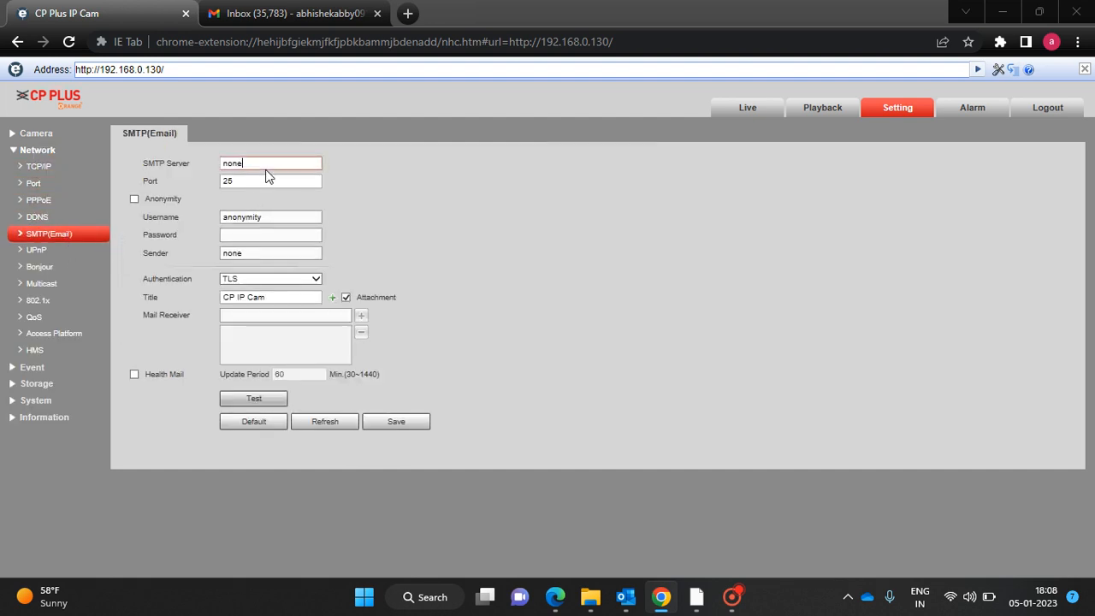
key(BackSpace)
key(BackSpace)
key(BackSpace)
key(BackSpace)
text(smtp.gmail.com)
click(271, 182)
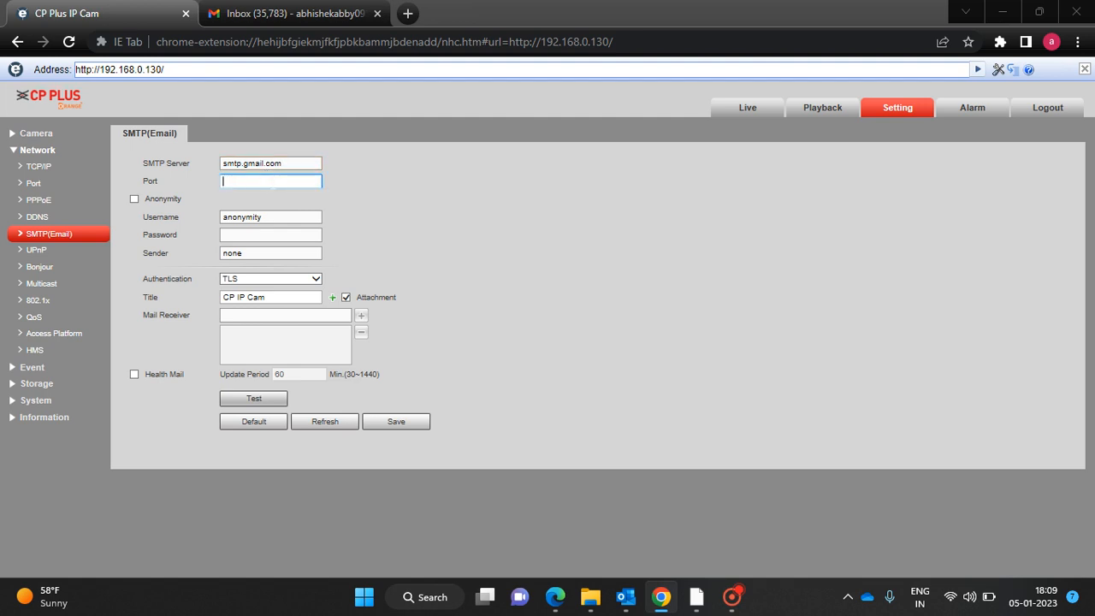
text(465)
Enter the Gmail account username, its password, and the sender e-mail address.
click(284, 215)
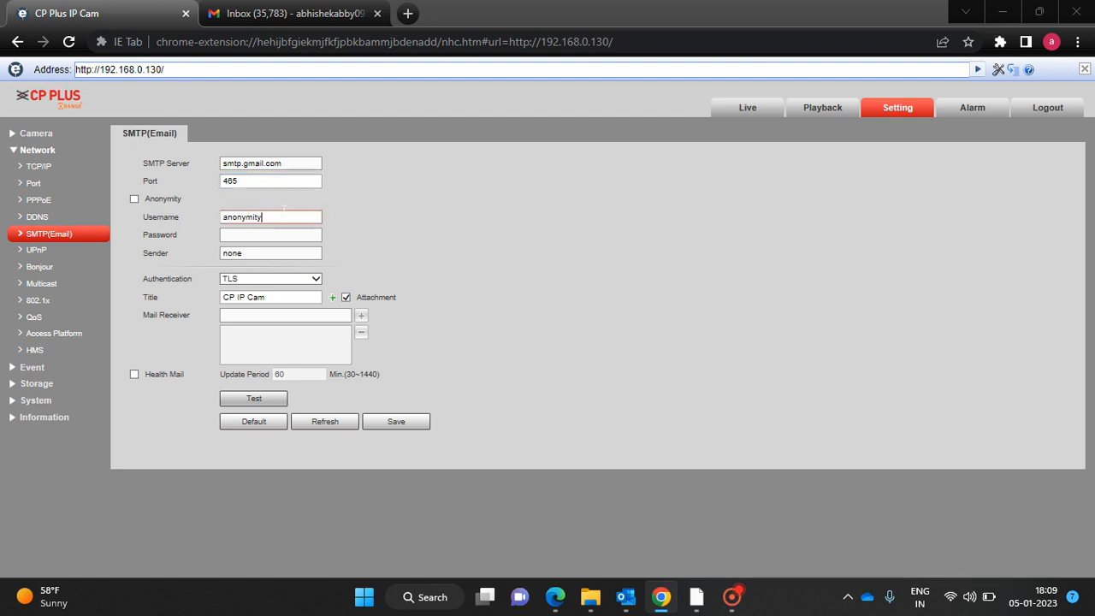
key(BackSpace)
key(BackSpace)
key(BackSpace)
key(BackSpace)
key(BackSpace)
key(BackSpace)
key(BackSpace)
key(BackSpace)
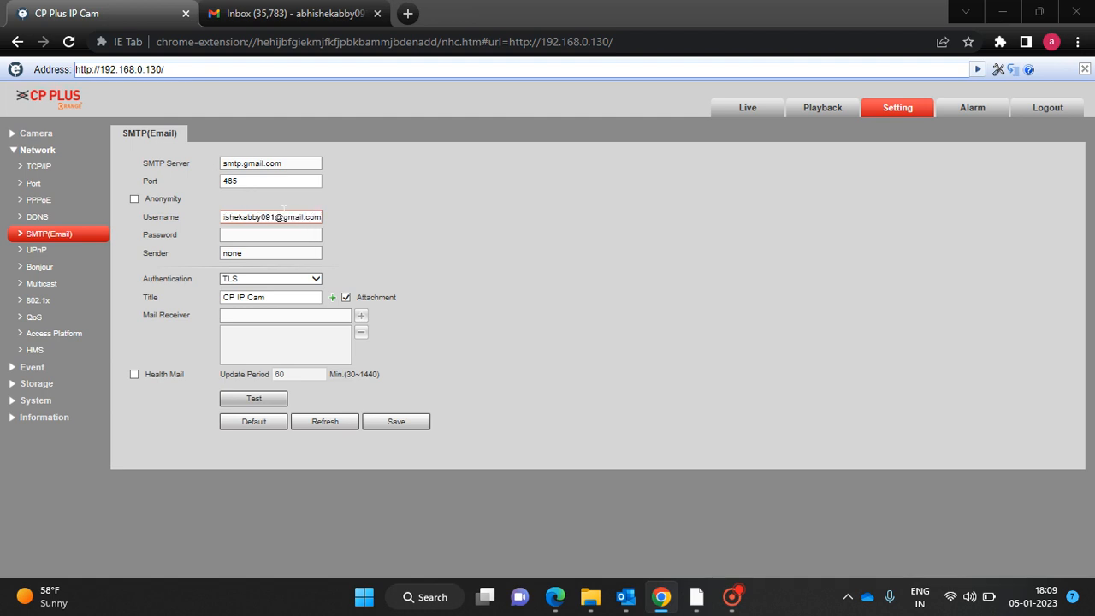
key(Tab)
text(••)
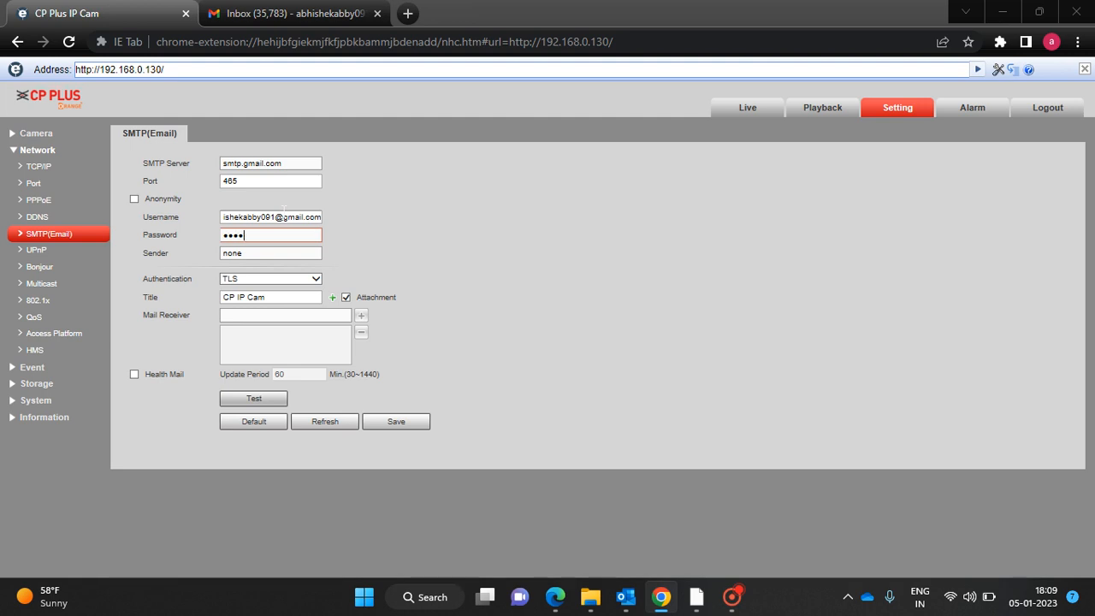
text(•••••••••••••)
click(276, 256)
key(BackSpace)
key(BackSpace)
key(BackSpace)
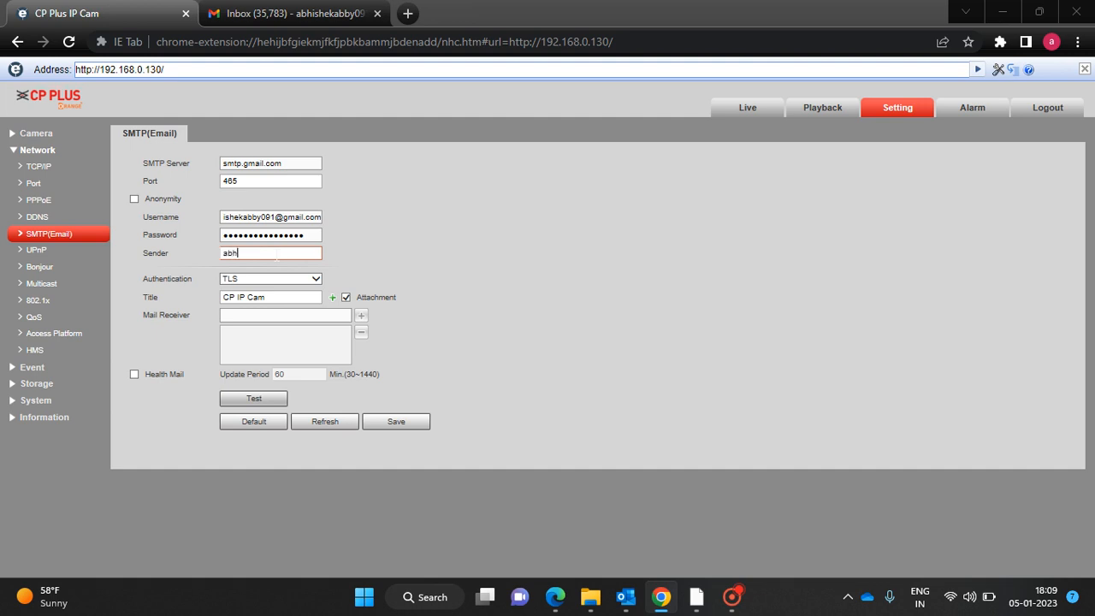
Choose SSL authentication, title the email 'Intrusion', enter the receiver e-mail address, and save.
click(266, 280)
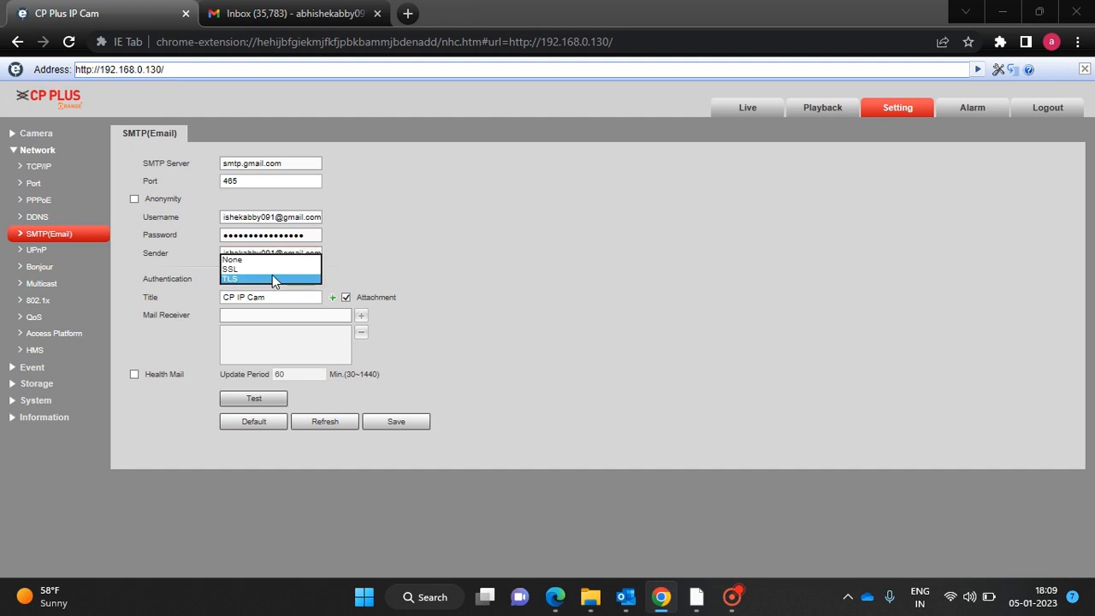
click(279, 269)
click(282, 299)
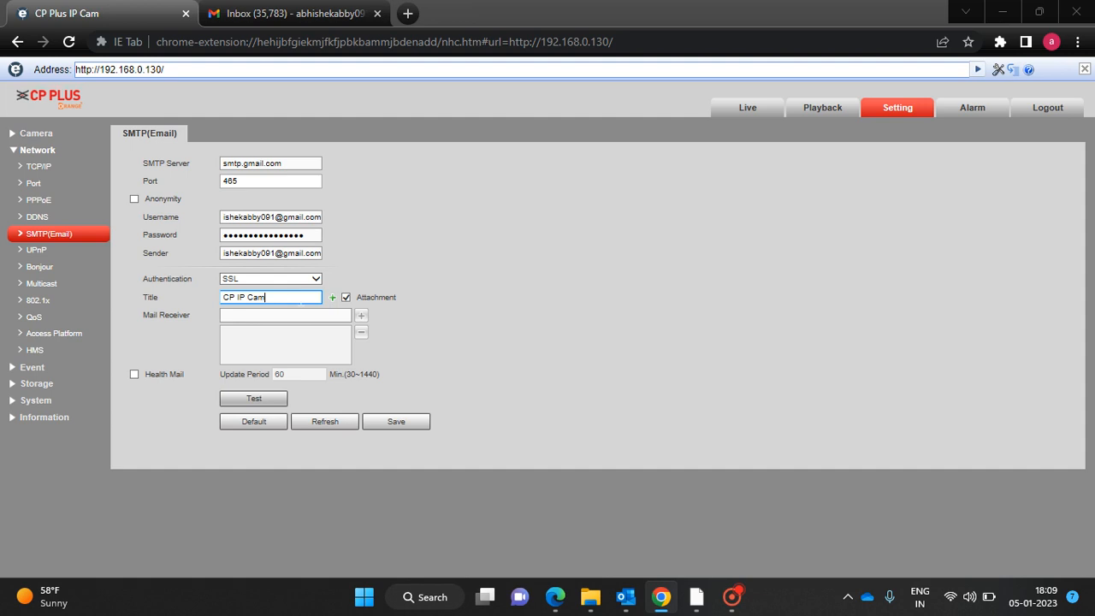
key(BackSpace)
key(BackSpace)
key(BackSpace)
key(BackSpace)
key(BackSpace)
key(BackSpace)
key(BackSpace)
key(BackSpace)
key(BackSpace)
text(Intrusio)
click(285, 315)
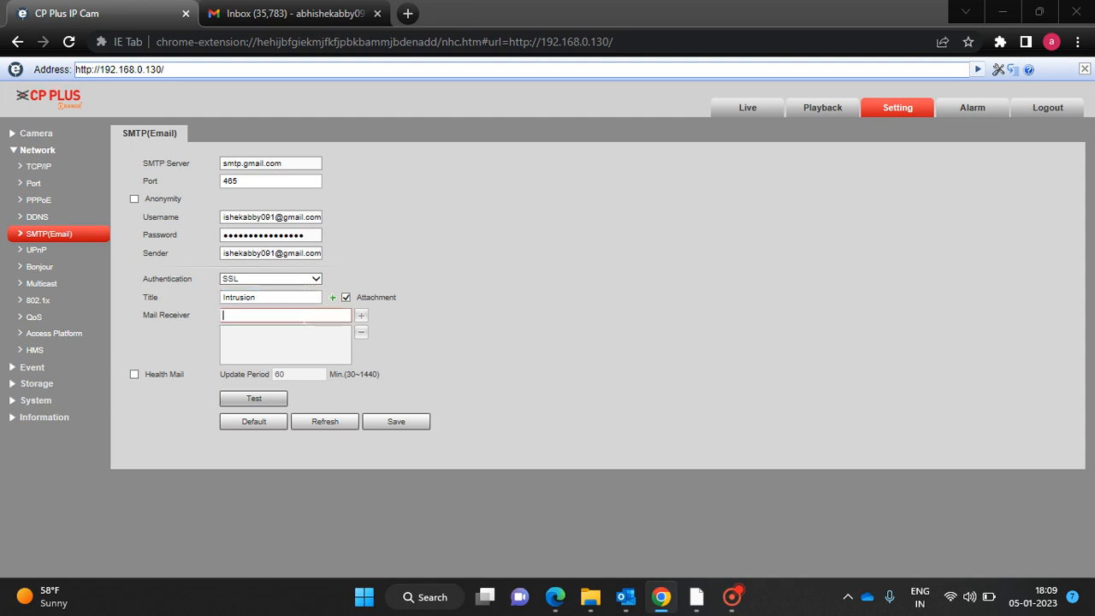
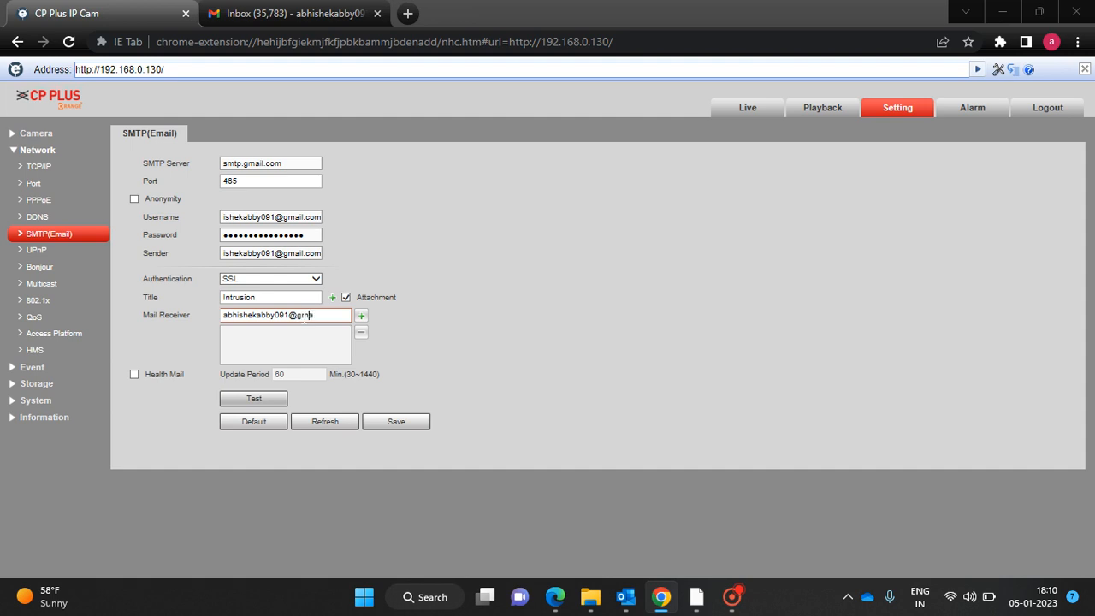
click(392, 425)
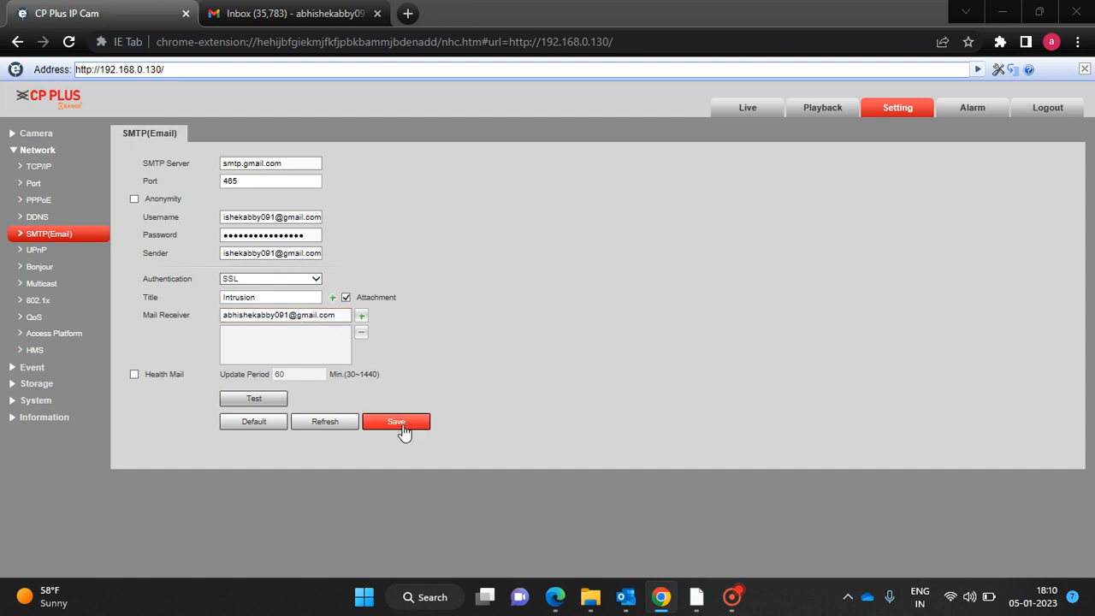
Refresh the SMTP settings and send a test email, which fails.
click(348, 427)
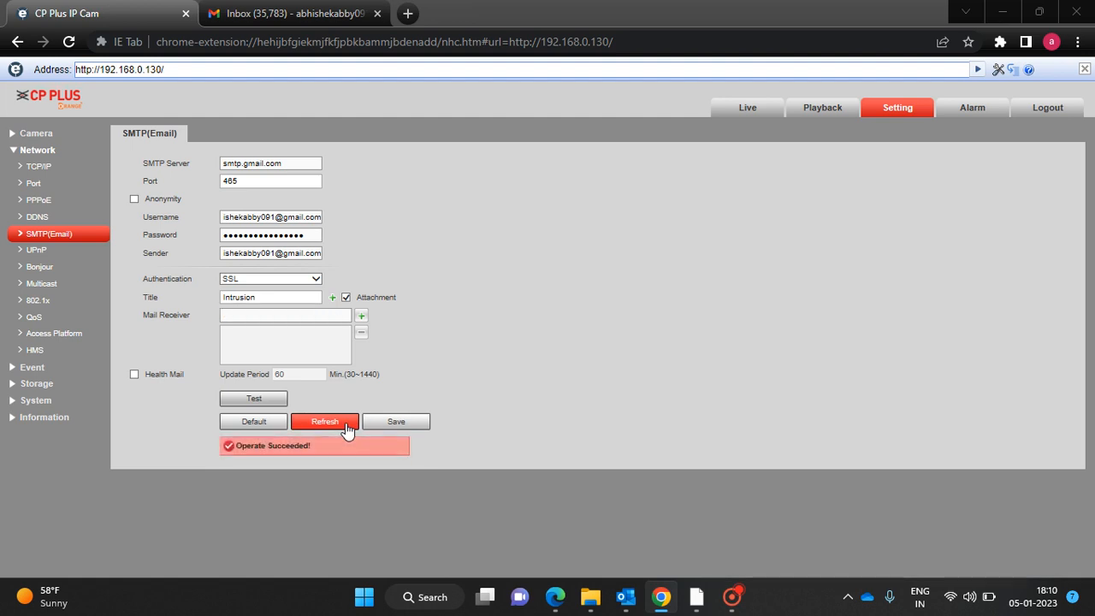
click(274, 400)
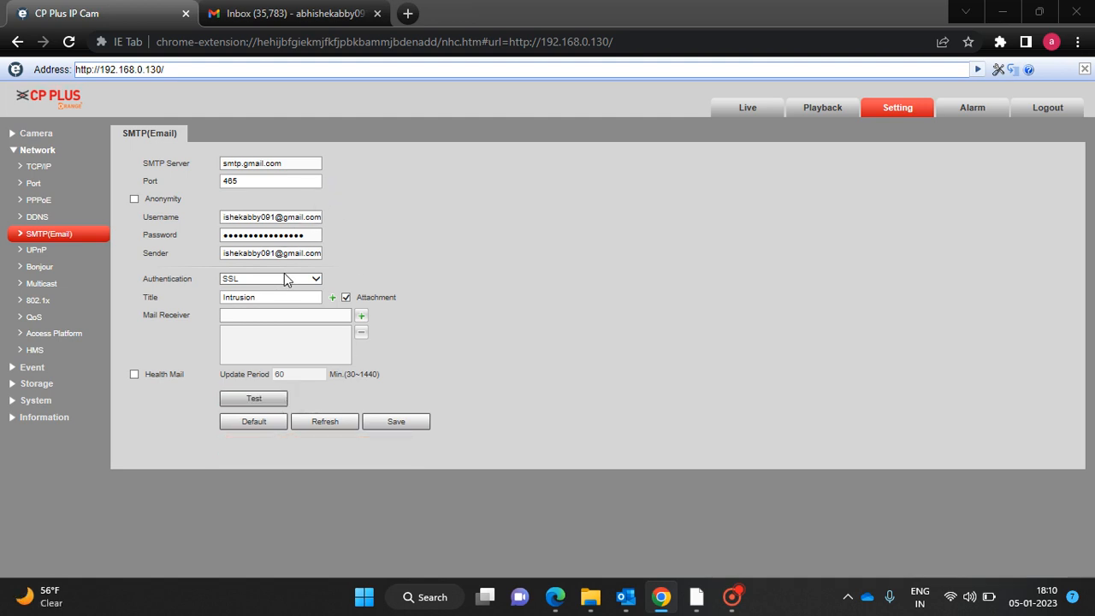
click(286, 280)
Check the username entry, then clear and retype the Gmail account password.
click(304, 234)
click(264, 217)
key(Home)
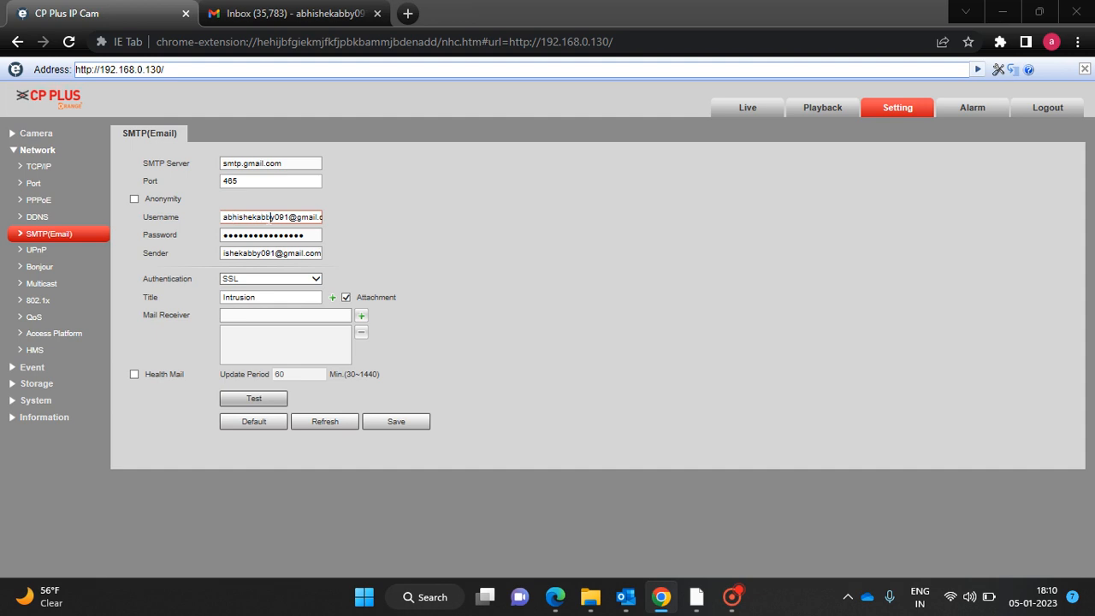
key(End)
click(311, 239)
key(BackSpace)
key(BackSpace)
key(BackSpace)
key(BackSpace)
key(BackSpace)
key(BackSpace)
key(BackSpace)
key(BackSpace)
key(BackSpace)
key(BackSpace)
key(BackSpace)
key(BackSpace)
key(BackSpace)
key(BackSpace)
key(BackSpace)
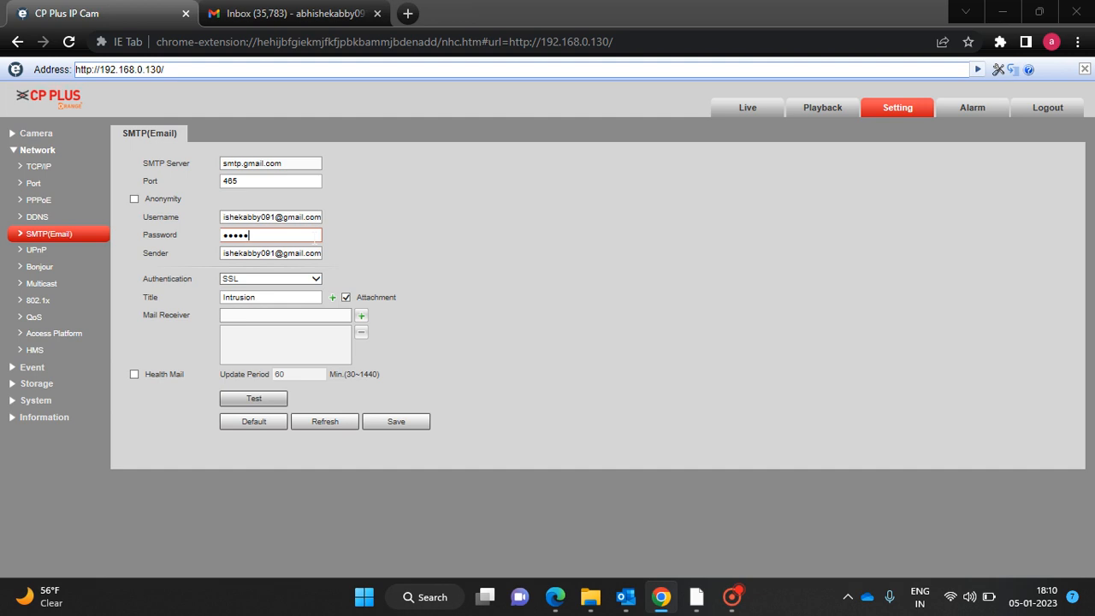
key(BackSpace)
key(BackSpace)
key(BackSpace)
key(BackSpace)
text(************)
click(286, 253)
Add the receiver e-mail address to the receiver list.
click(270, 314)
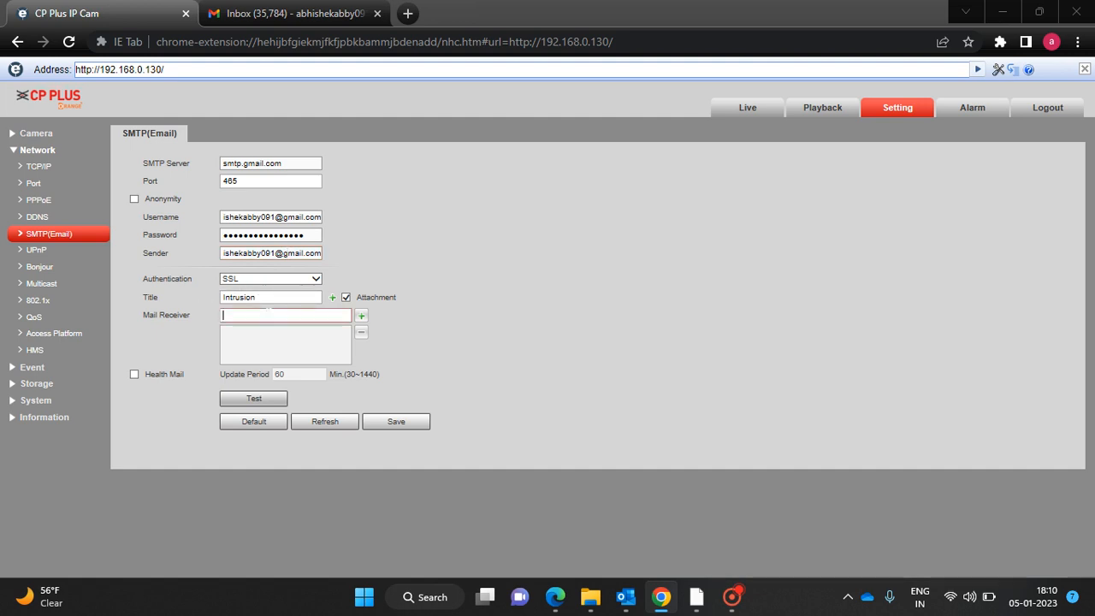
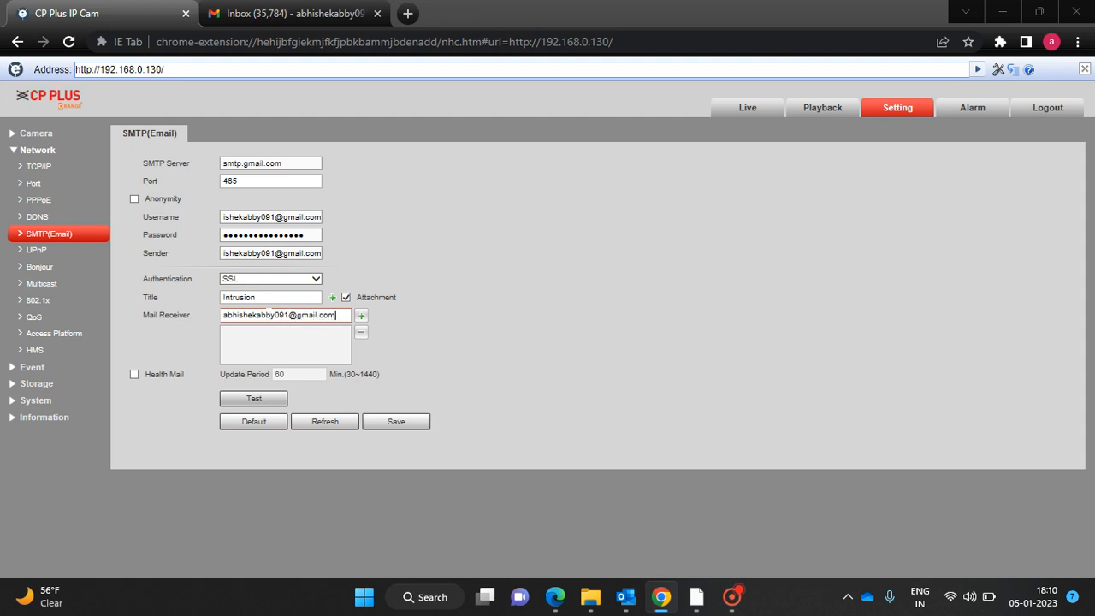
click(362, 318)
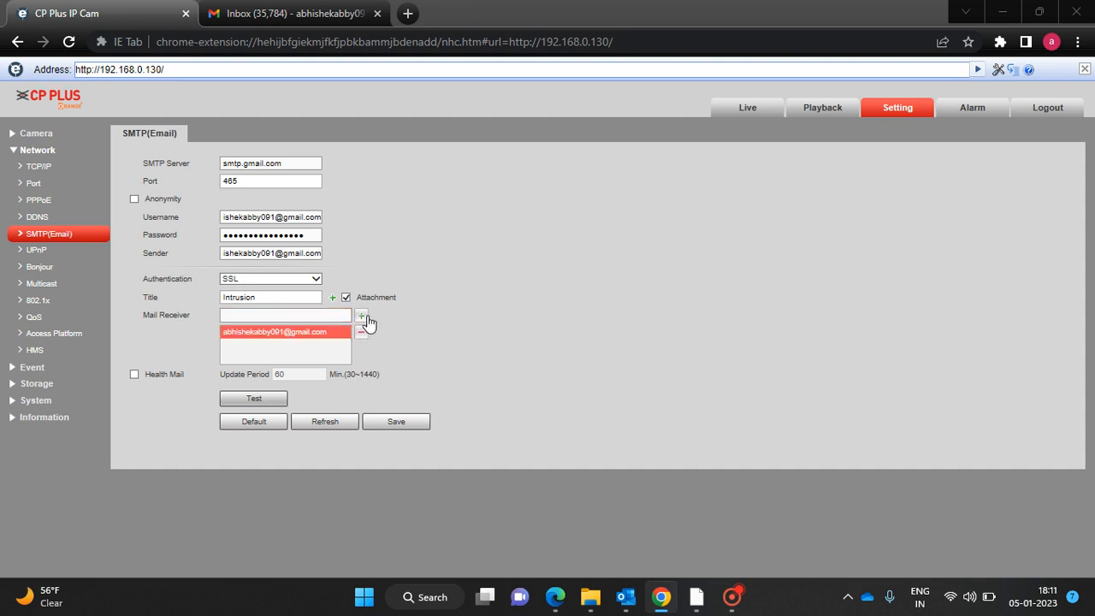
Save and refresh the SMTP settings, confirm the test email succeeds, and show Network > TCP/IP.
click(405, 425)
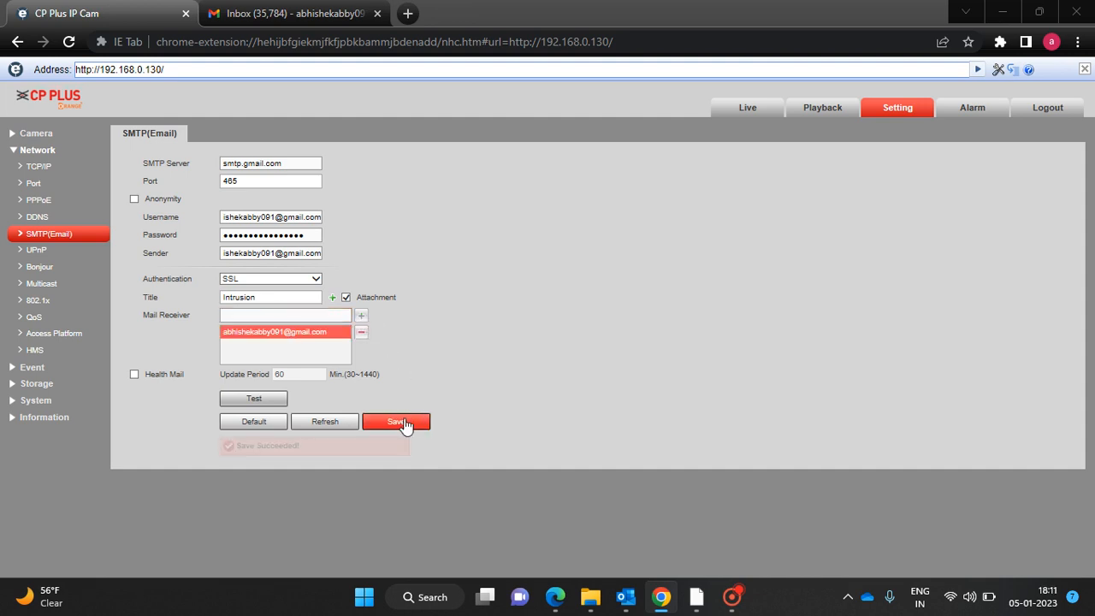
click(343, 424)
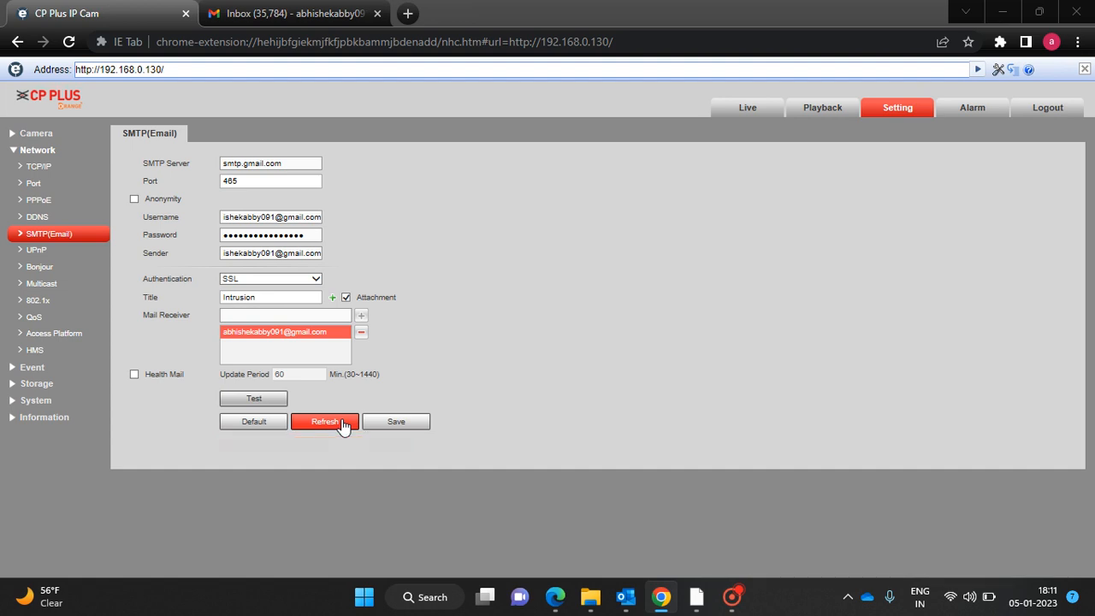
click(275, 401)
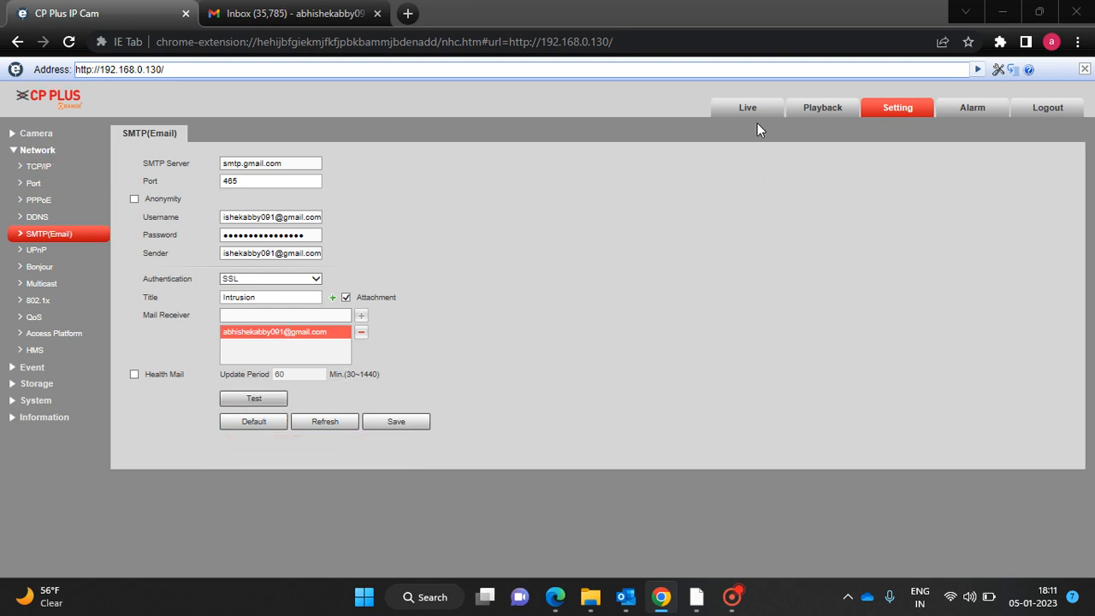
click(34, 167)
click(34, 149)
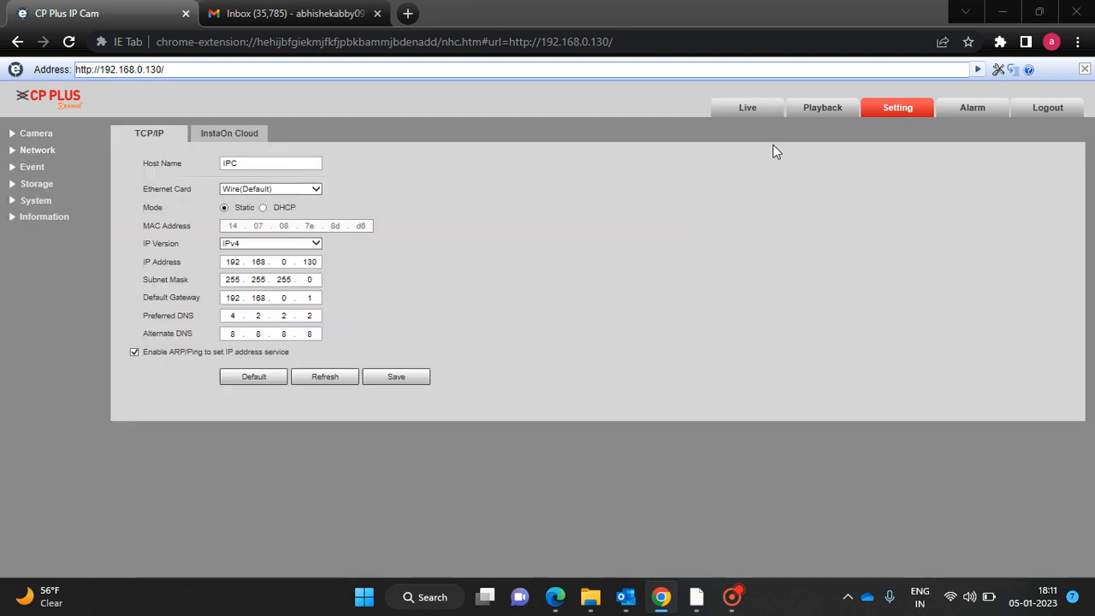
Return to the Live view showing Rule1's detection box over the room.
click(747, 110)
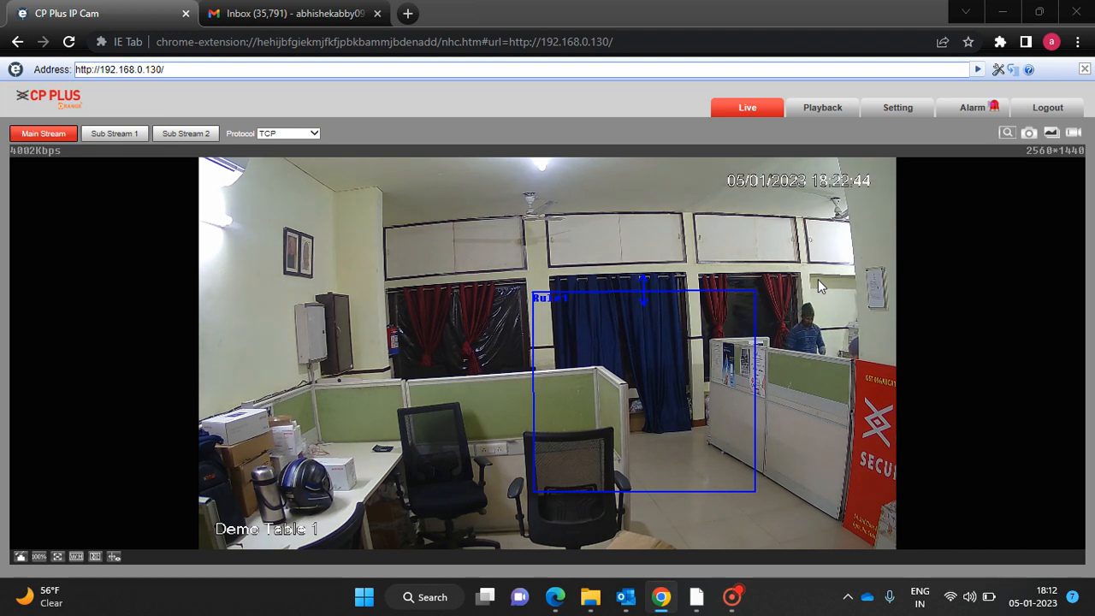
Review the logged IVS Intrusion alarm events, return to the live view, then go to the Gmail inbox.
click(973, 111)
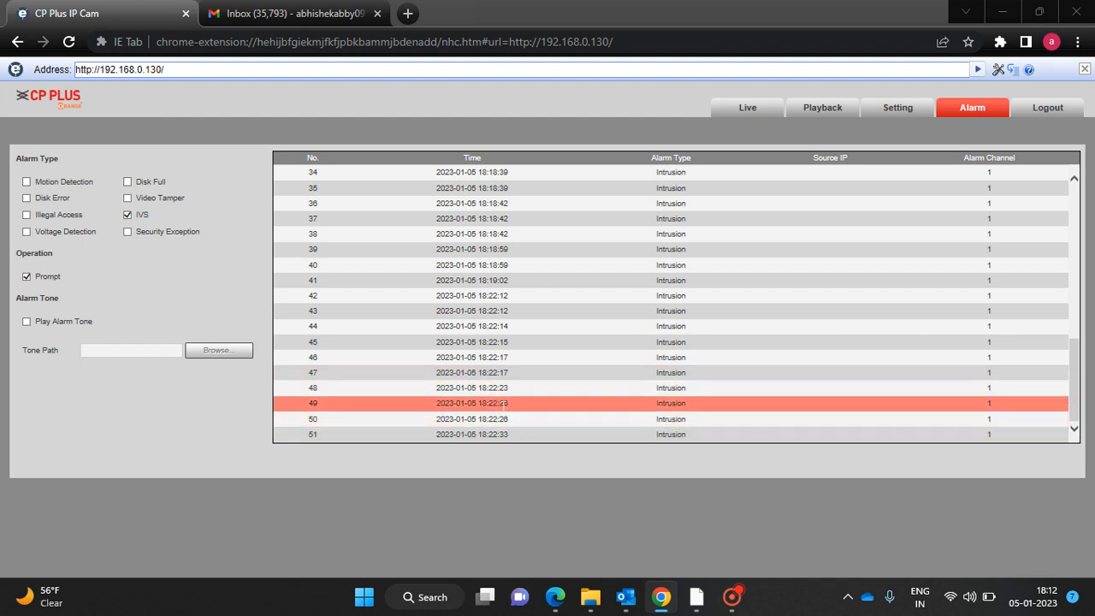
click(752, 109)
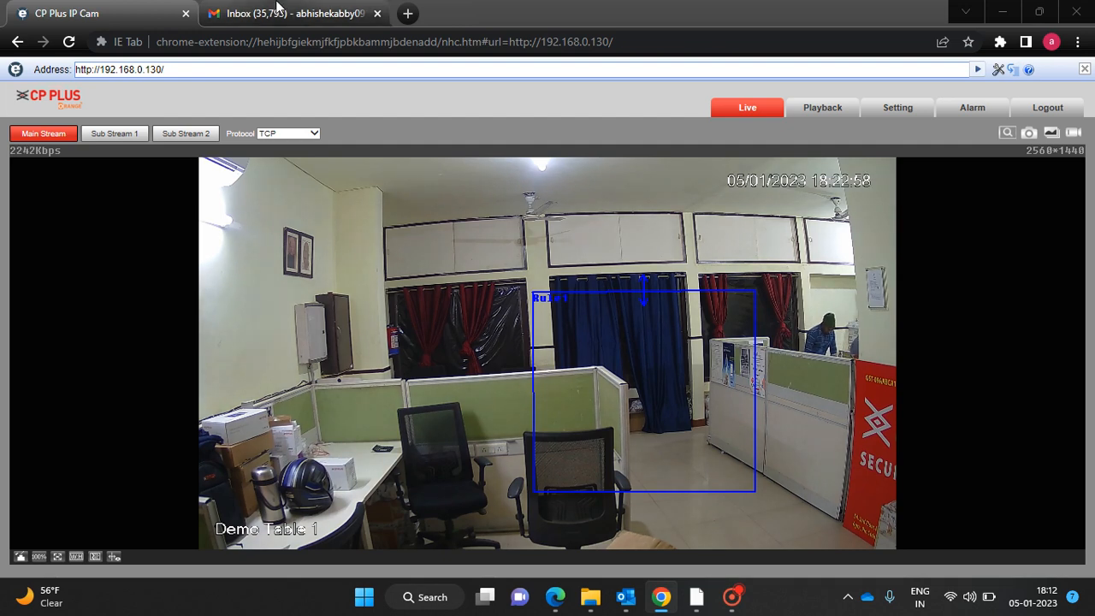
click(276, 6)
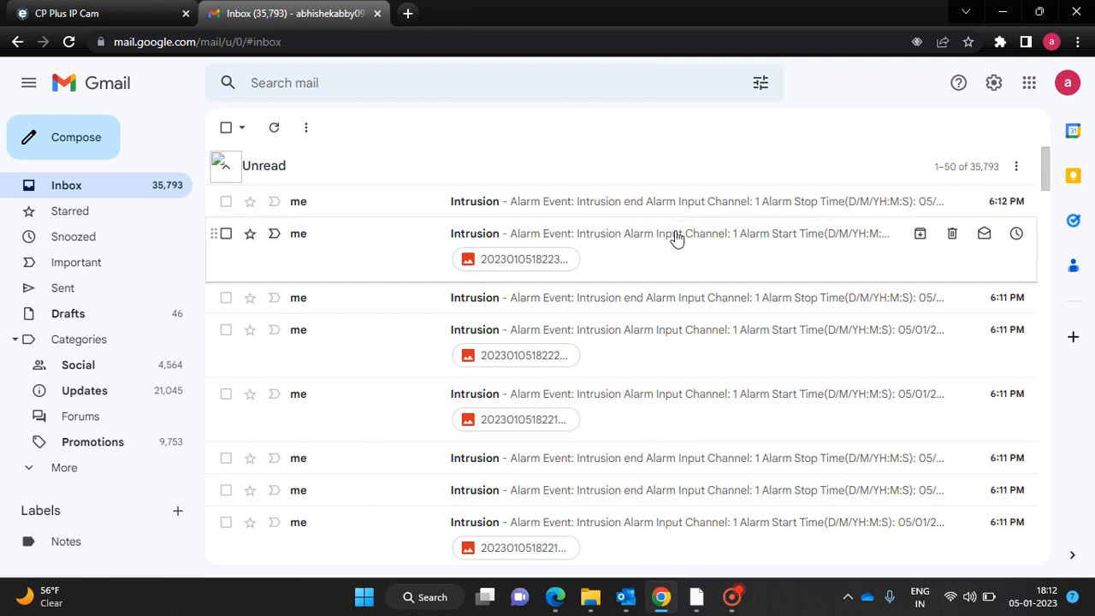
Open an Intrusion alert email and view its attached camera snapshot full size.
scroll(668, 254, down, 1)
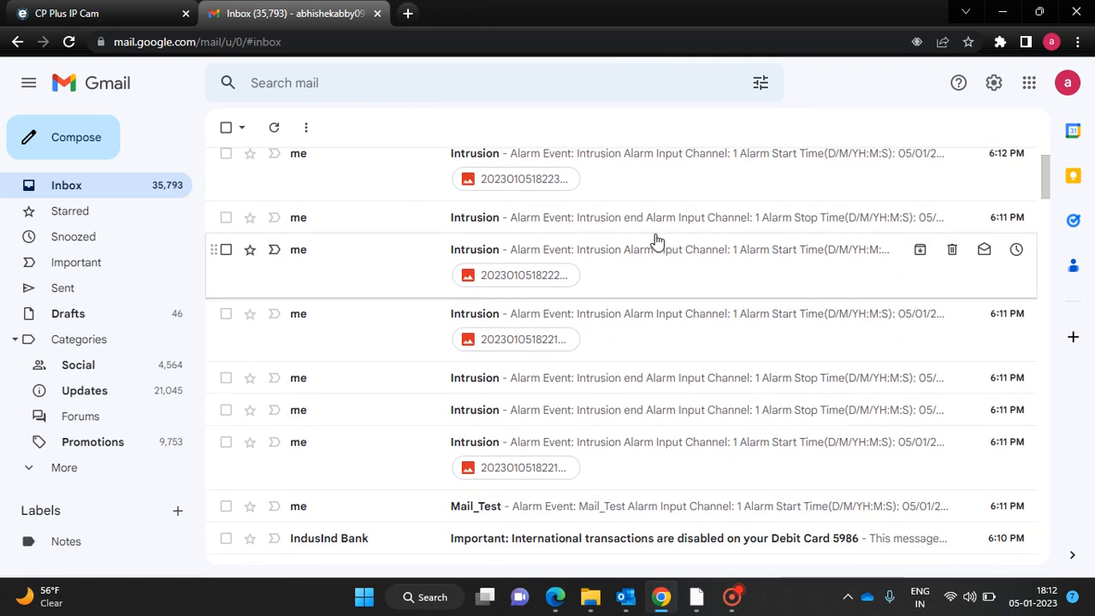
scroll(655, 240, up, 1)
scroll(657, 242, down, 1)
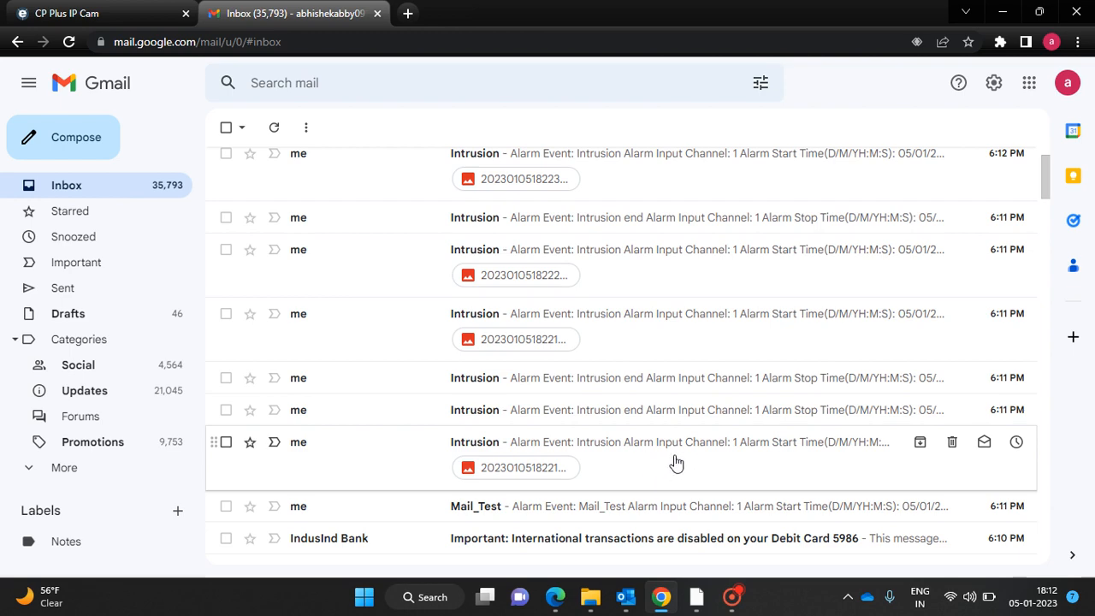
click(674, 462)
scroll(600, 409, down, 1)
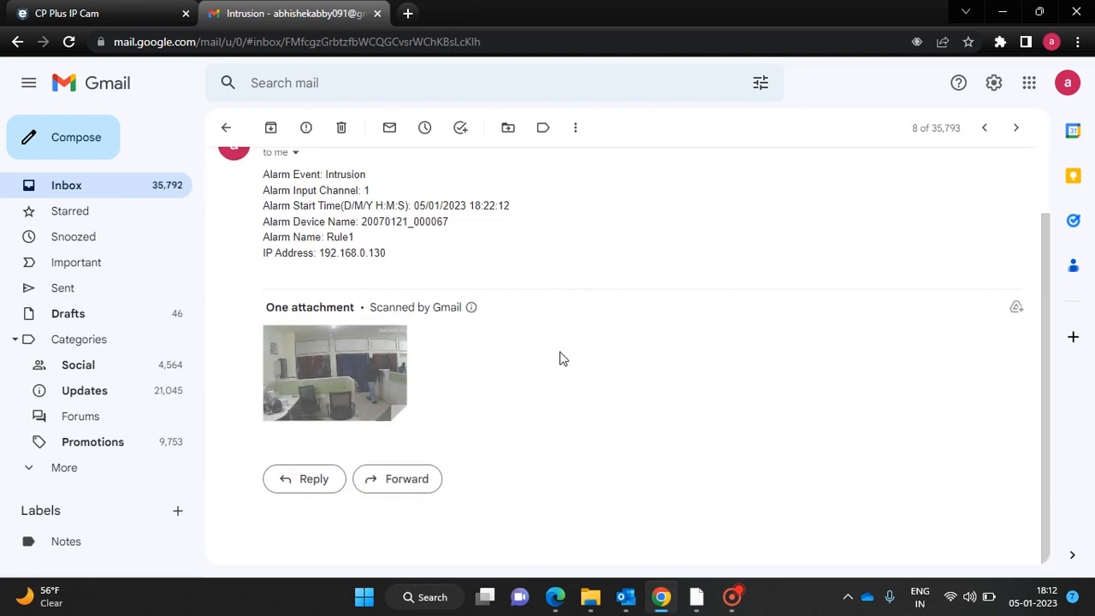
click(322, 373)
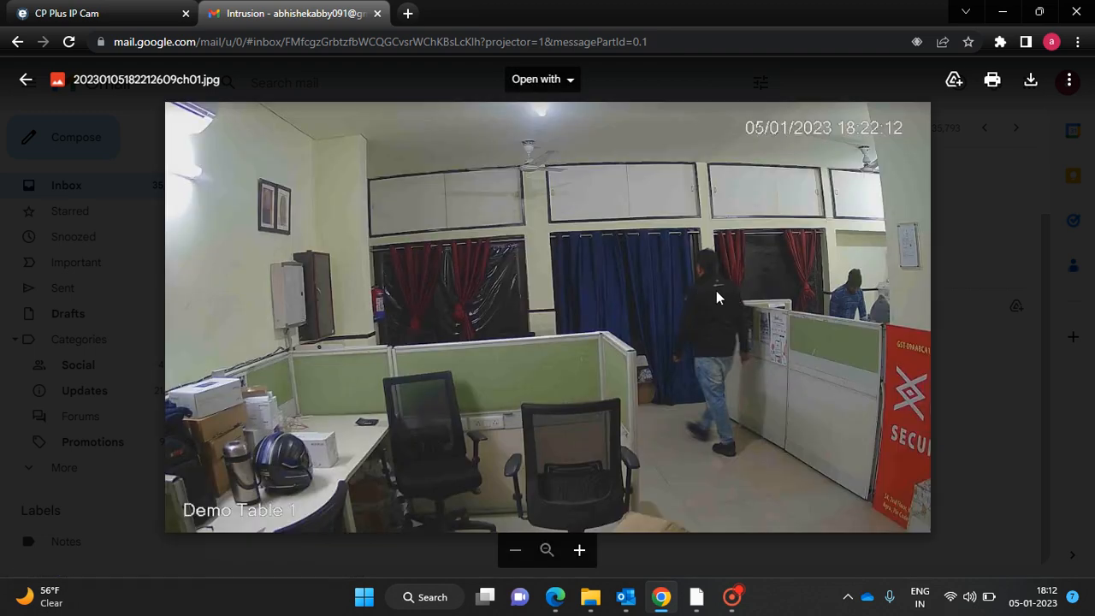
click(1045, 143)
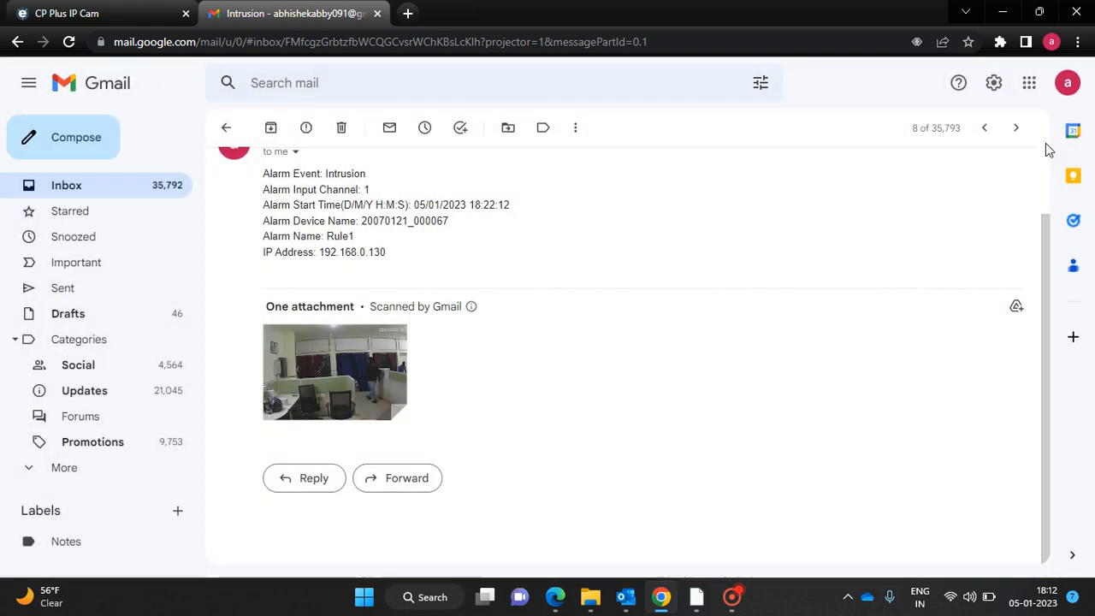
click(224, 127)
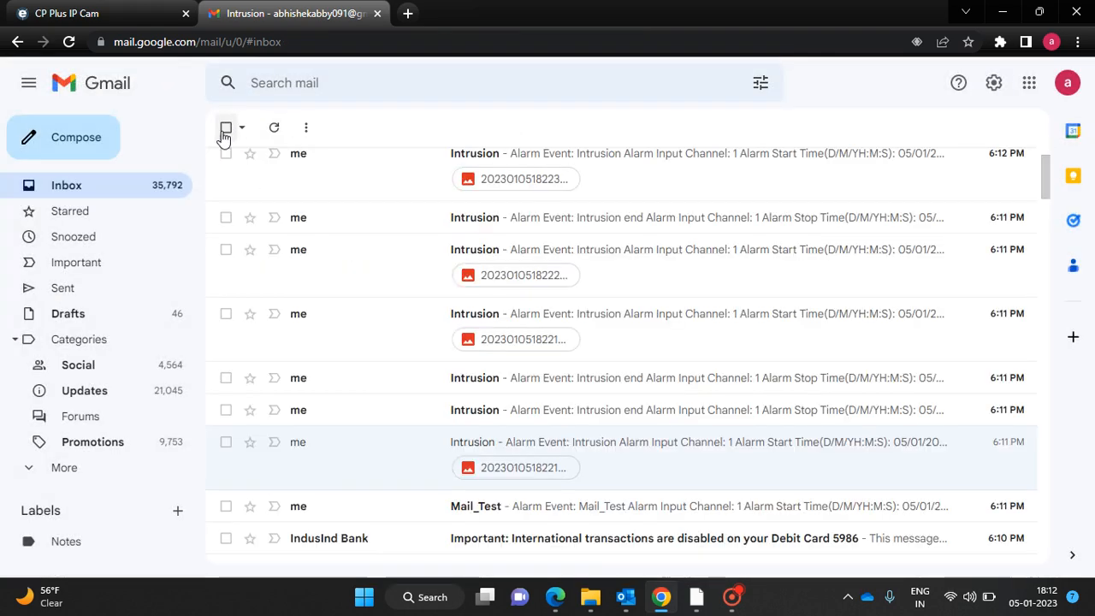
Preview the camera snapshot attached to a second Intrusion alert email.
click(629, 319)
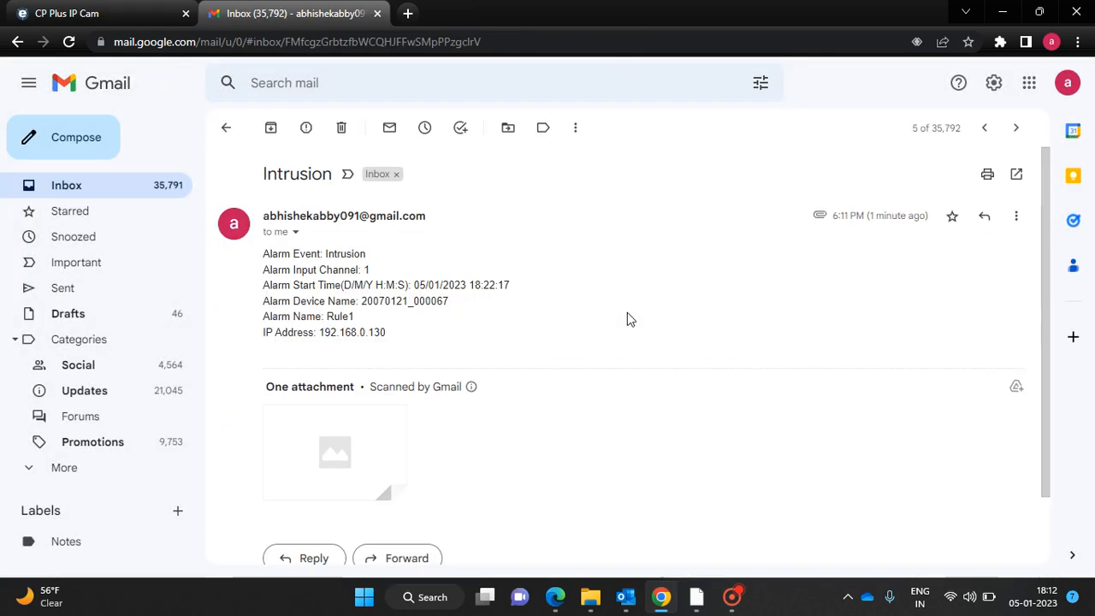
click(349, 449)
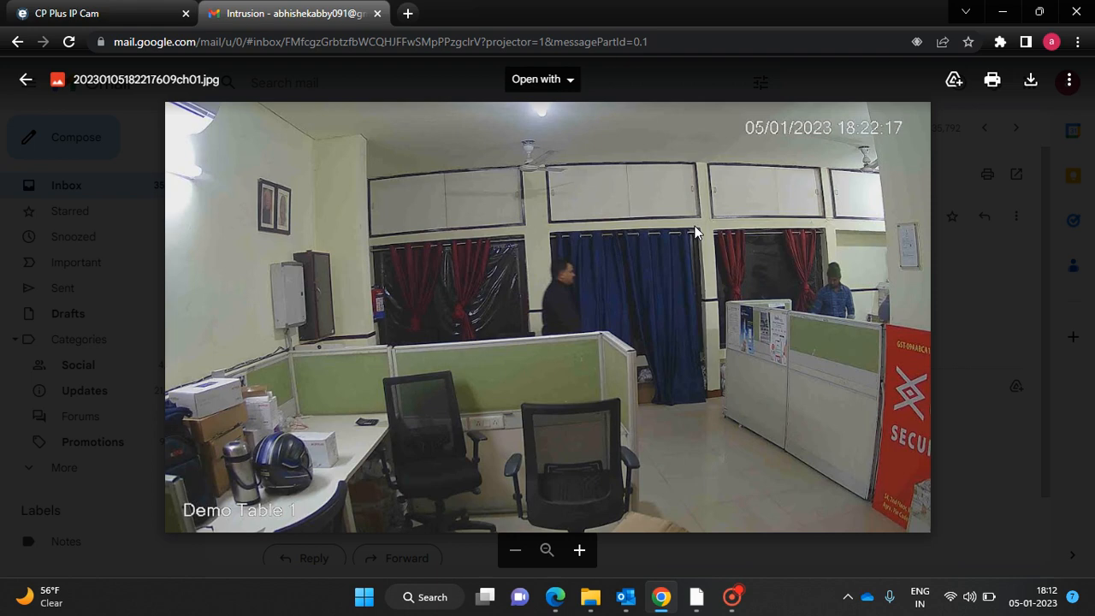
key(Escape)
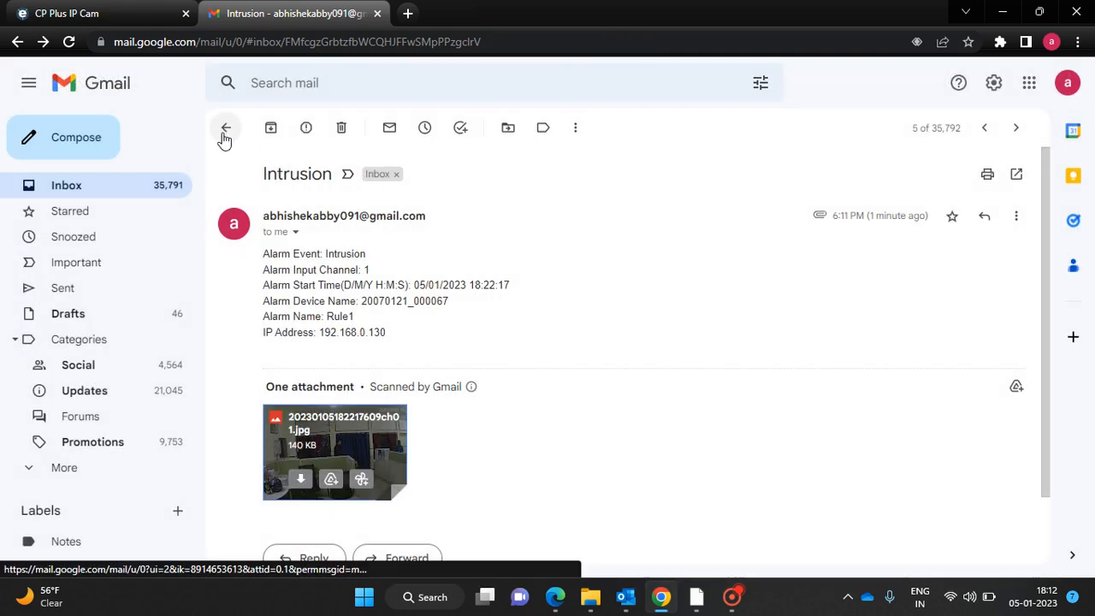
click(225, 130)
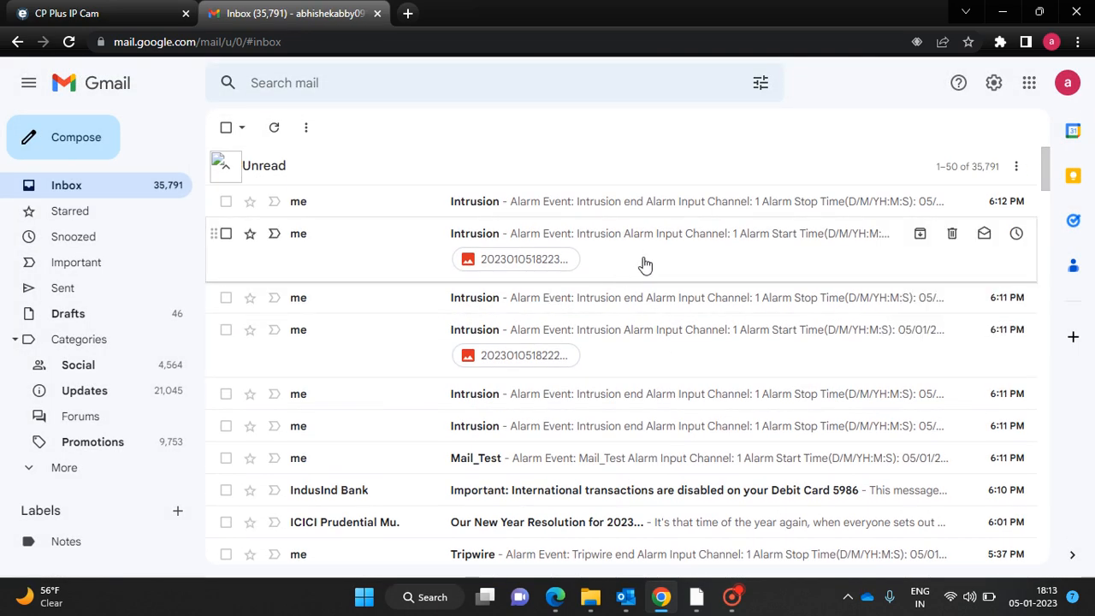
Check the newest Intrusion email's snapshot, then return to the camera's web page.
click(645, 265)
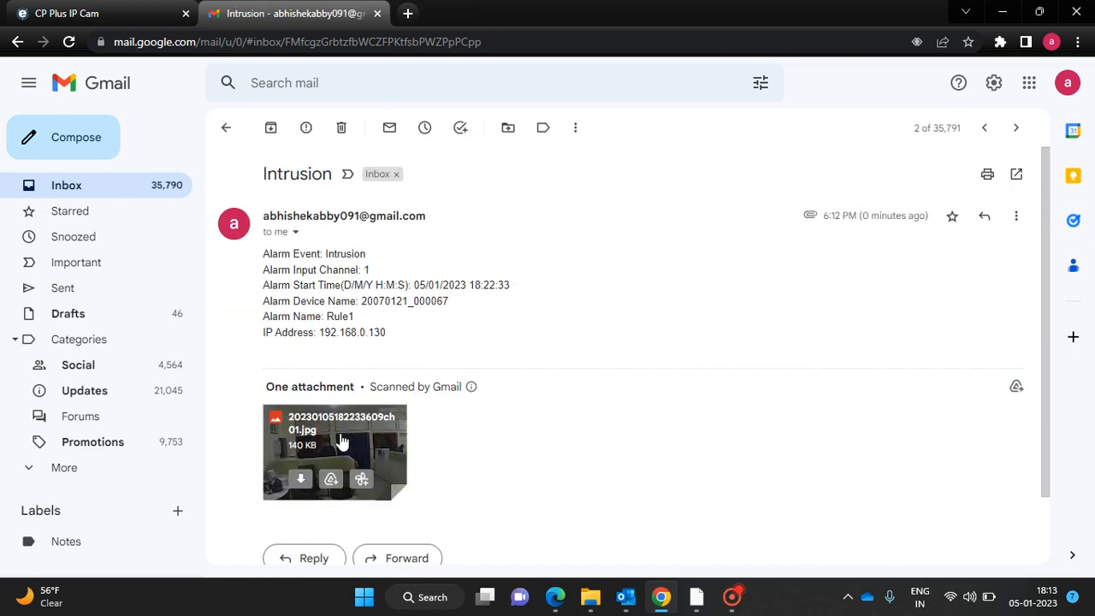
click(340, 440)
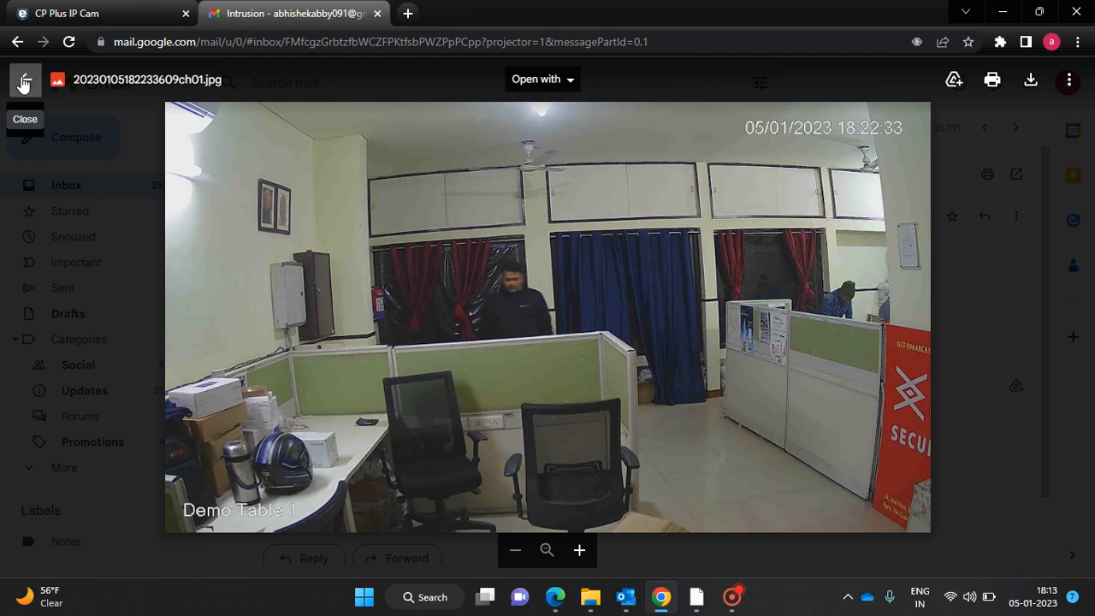
click(24, 82)
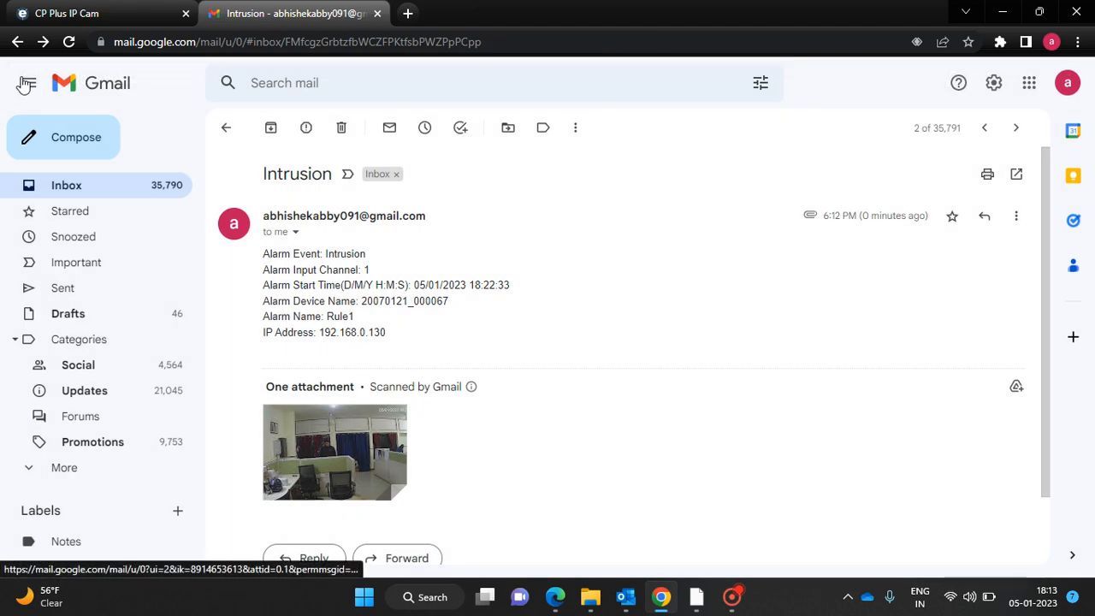
click(226, 128)
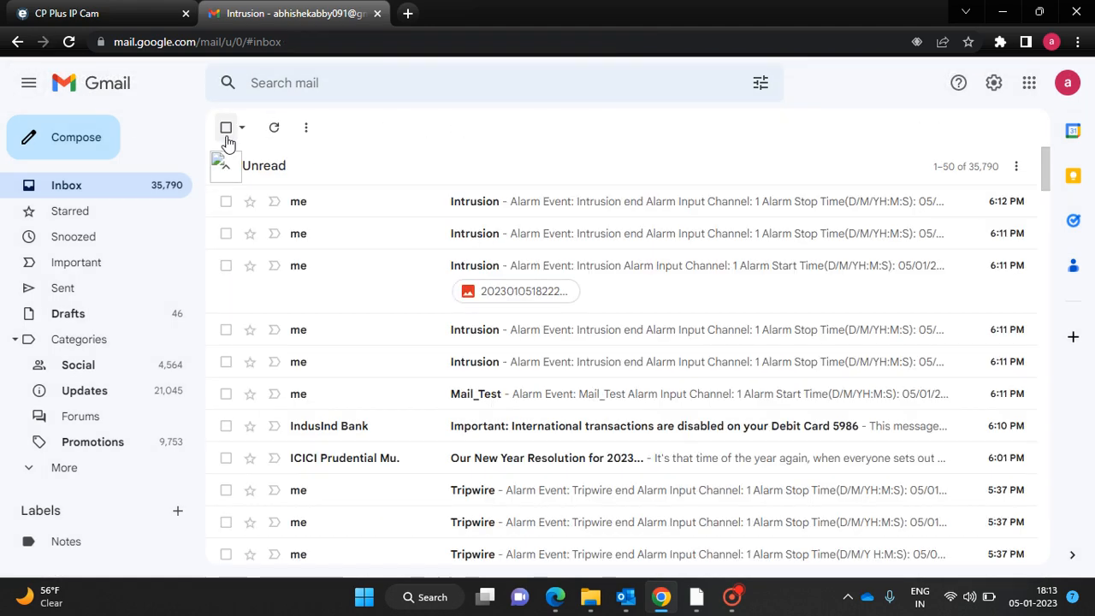
click(135, 10)
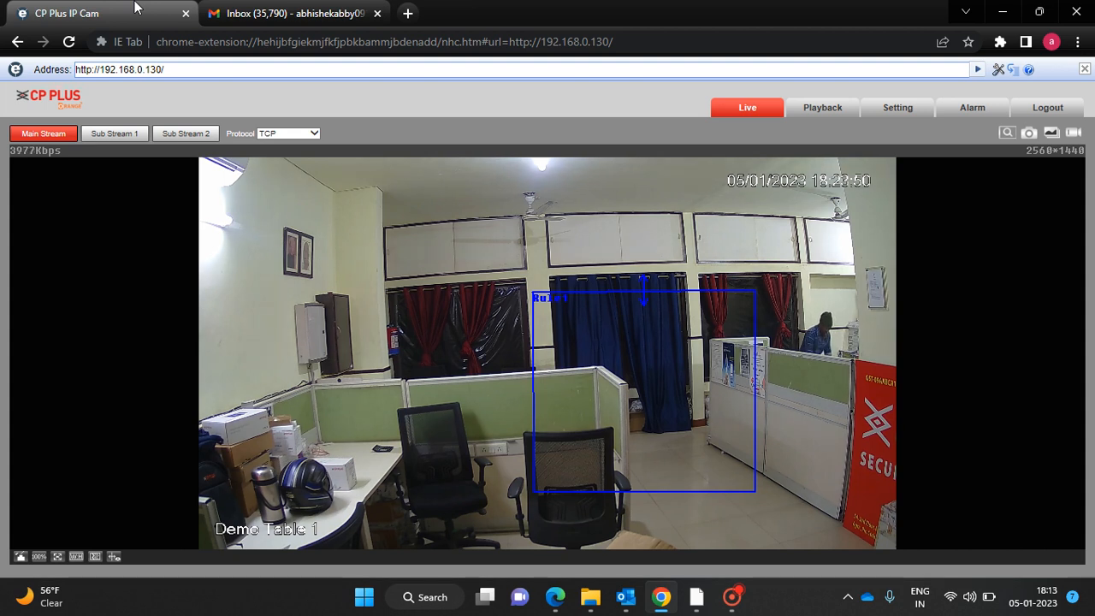